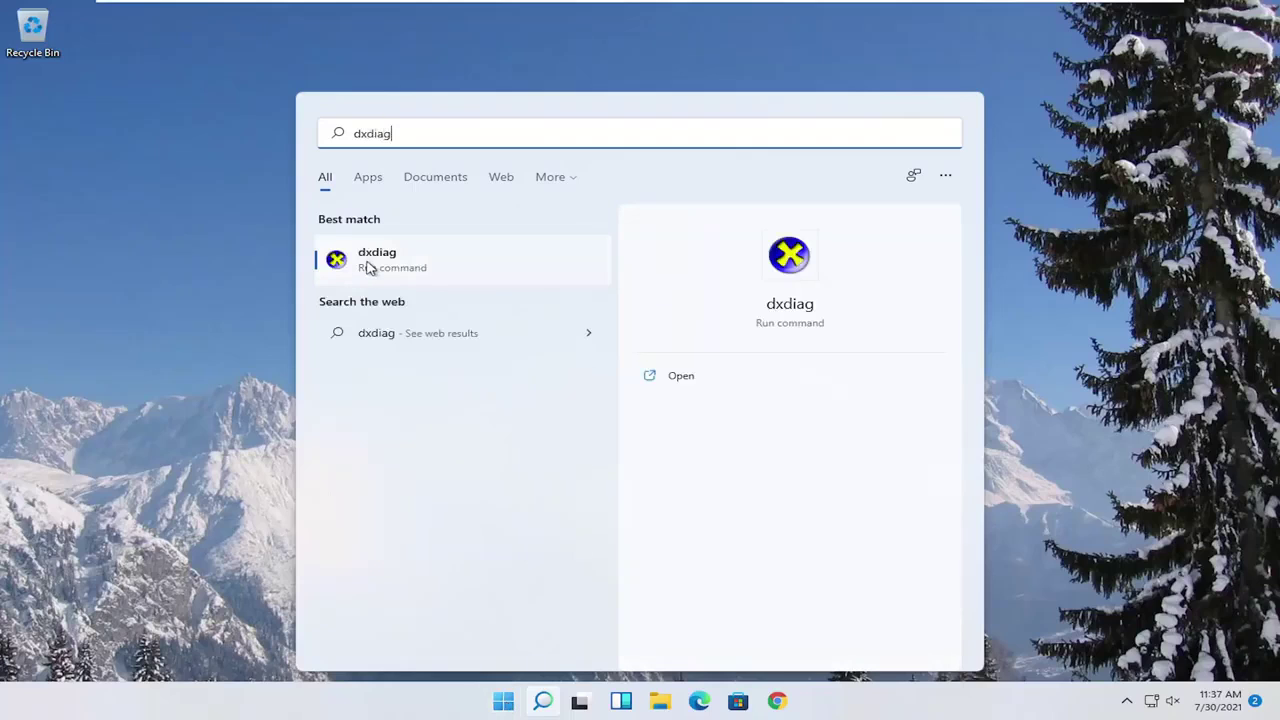
# Step: Run dxdiag with the driver signature check, review the Display device and driver details, and close the tool
pyautogui.click(371, 264)
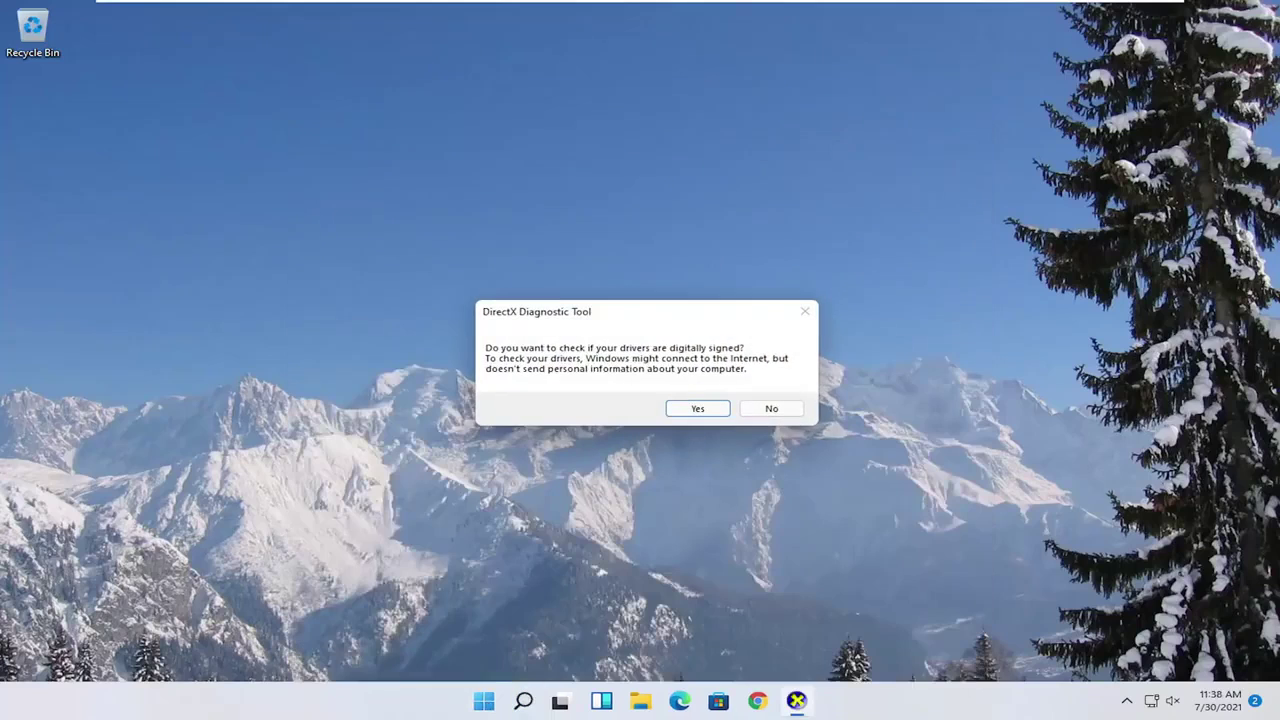
pyautogui.click(697, 410)
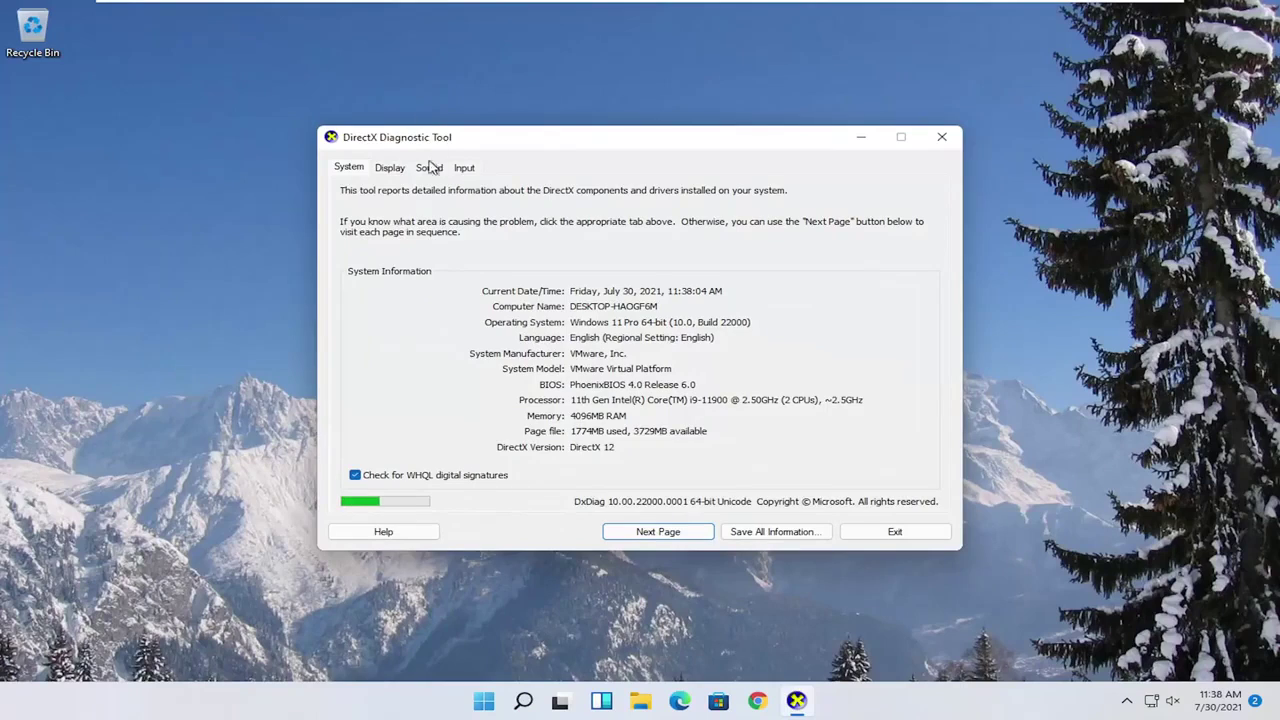
pyautogui.click(390, 168)
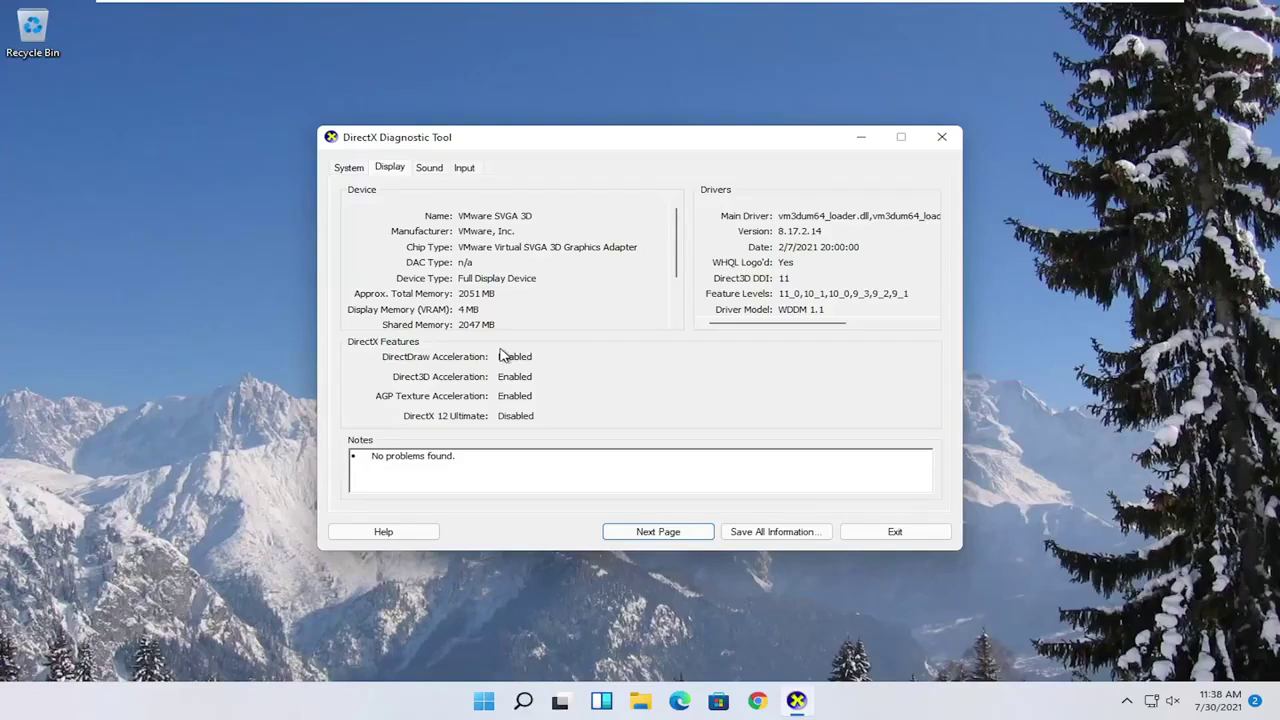
pyautogui.click(941, 137)
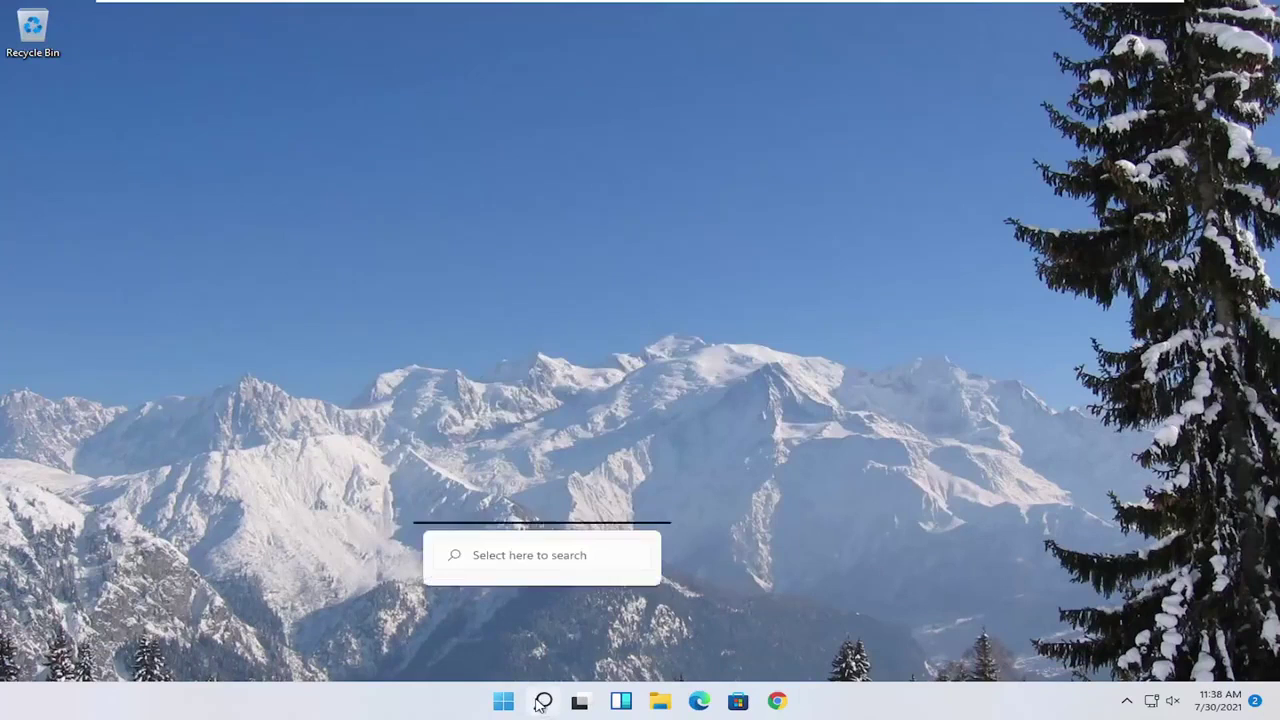
# Step: Set the Windows visual effects to "Adjust for best performance" in Performance Options and apply the change
pyautogui.click(541, 704)
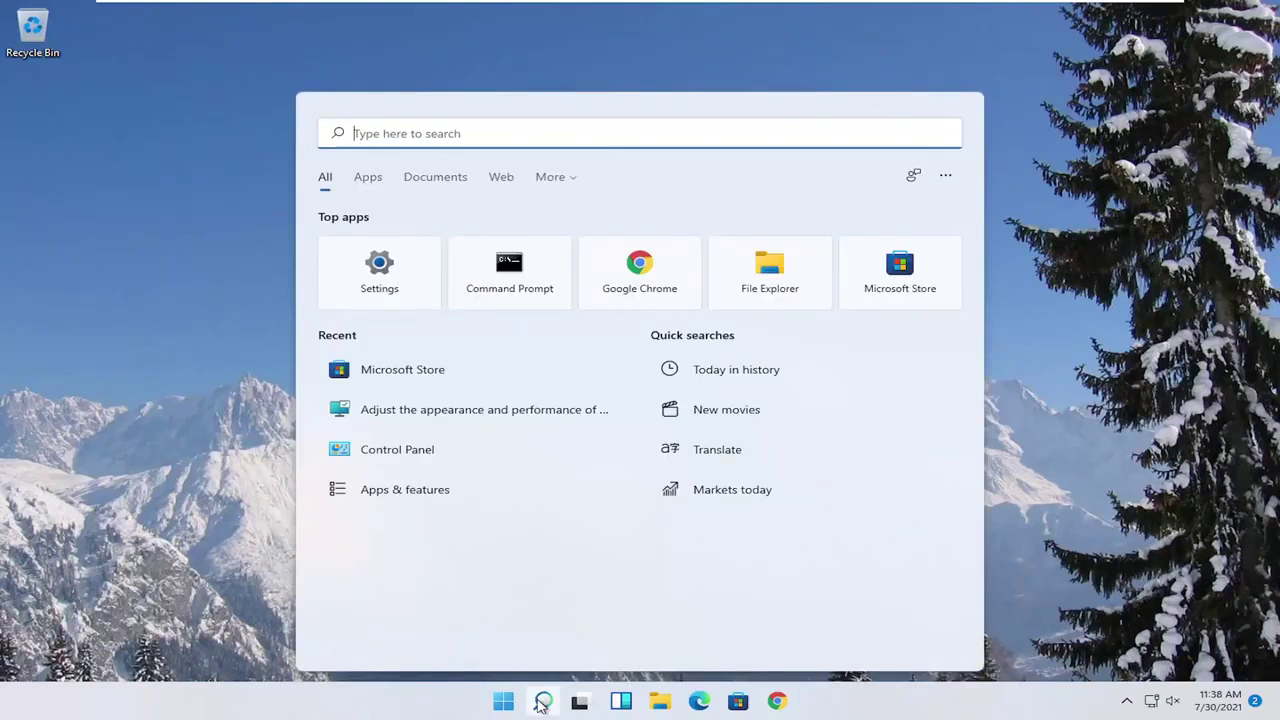
pyautogui.write('adjust')
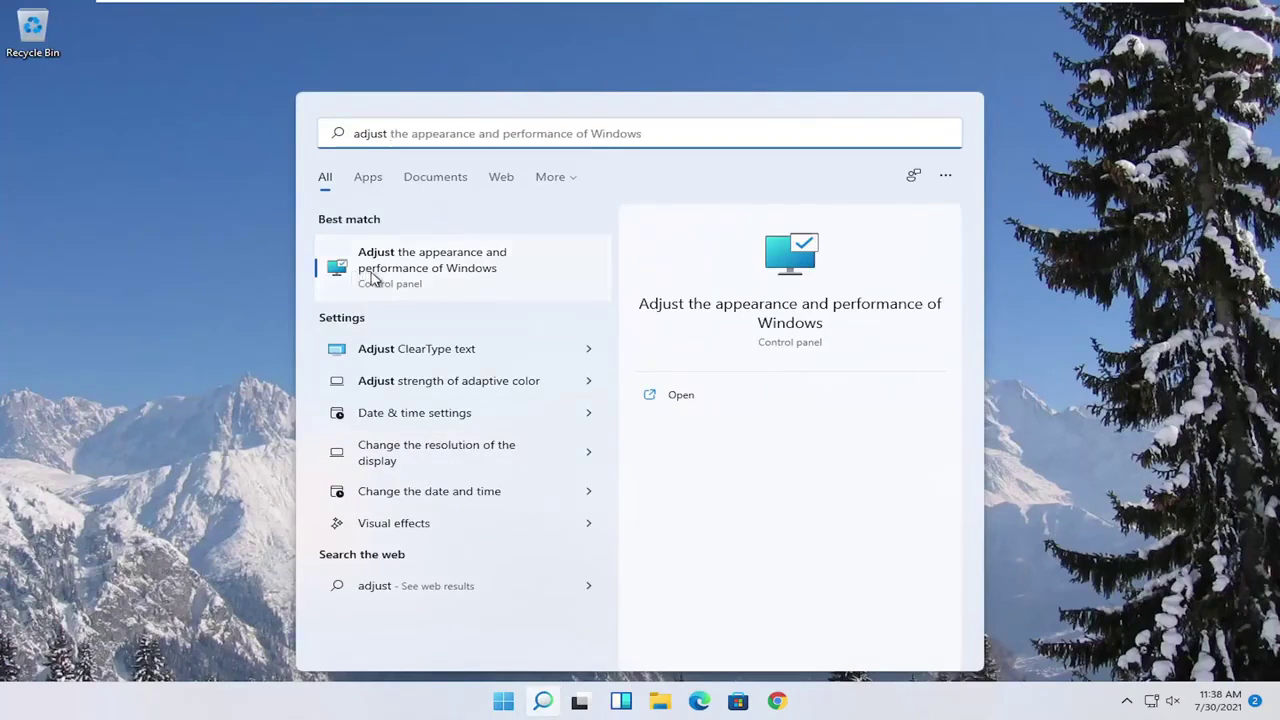
pyautogui.click(434, 276)
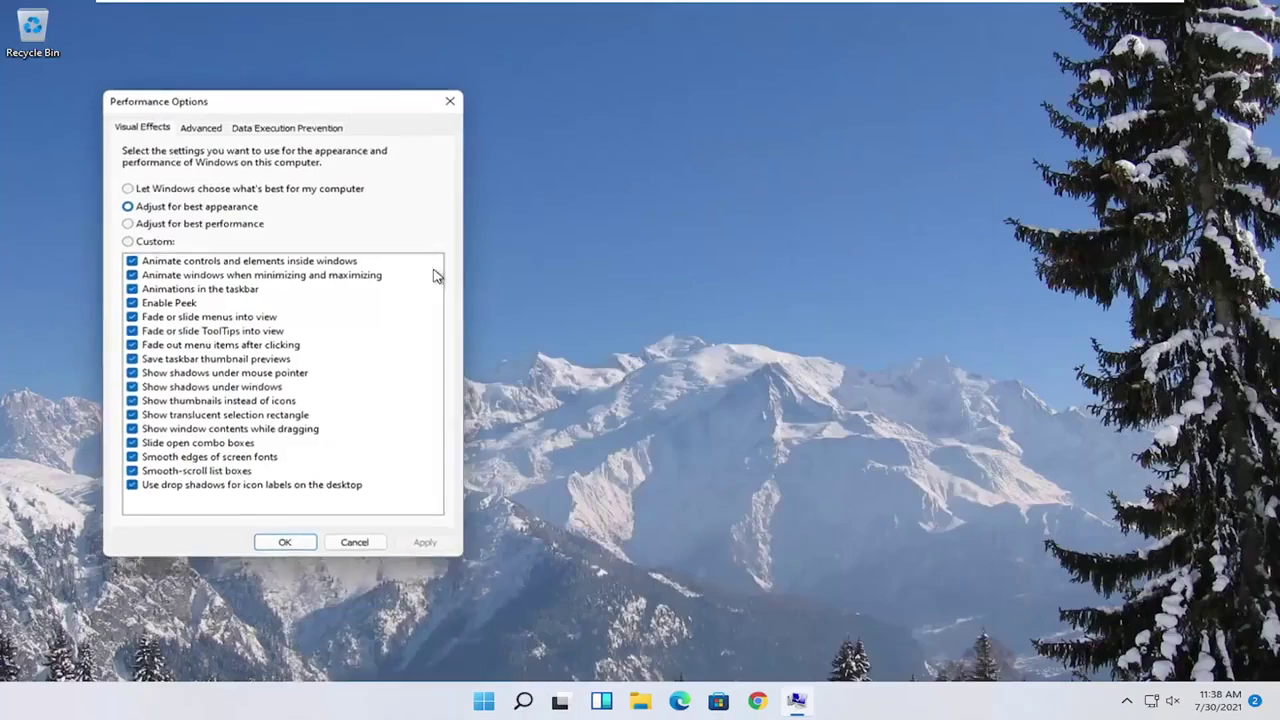
pyautogui.moveTo(307, 101); pyautogui.dragTo(588, 96)
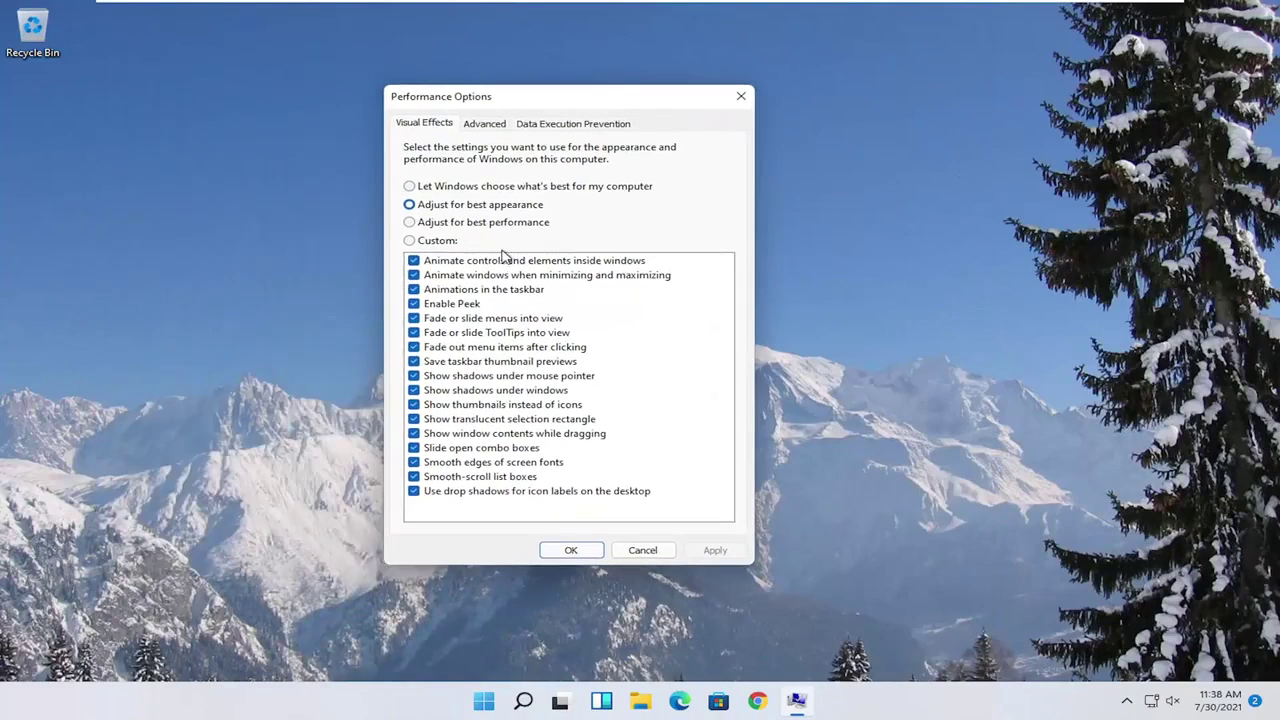
pyautogui.click(444, 223)
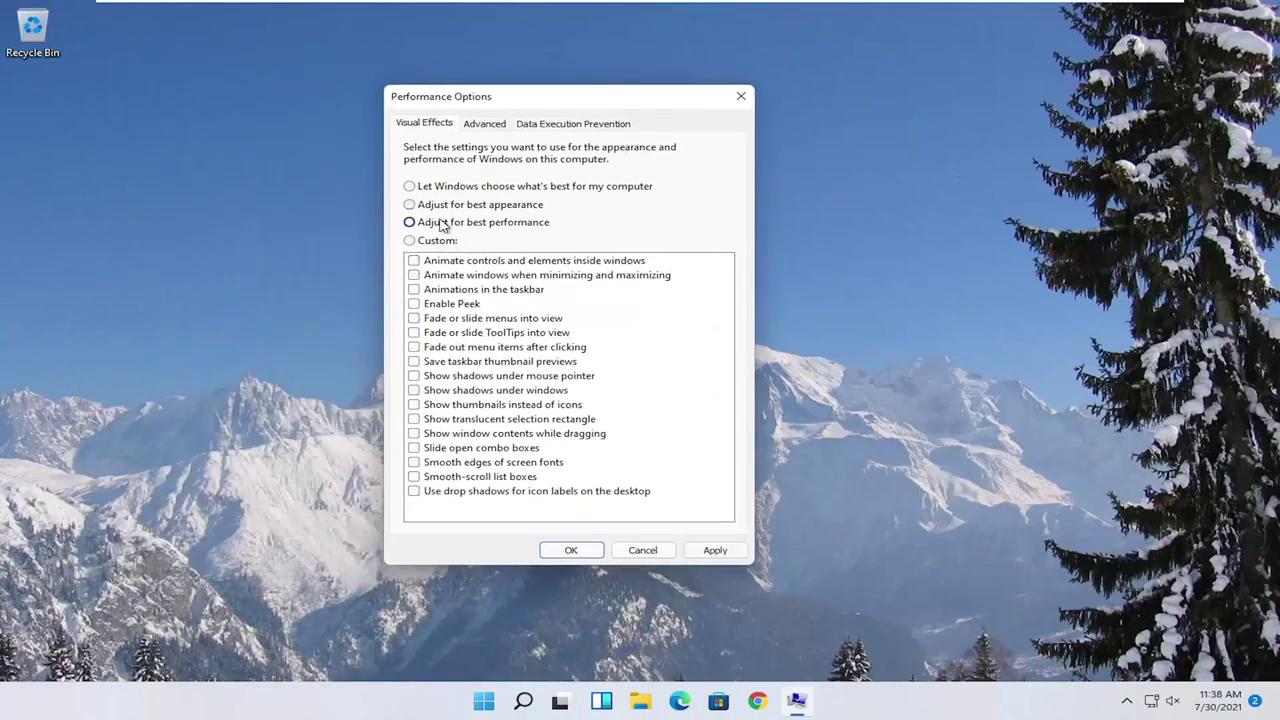
pyautogui.click(713, 551)
pyautogui.click(571, 551)
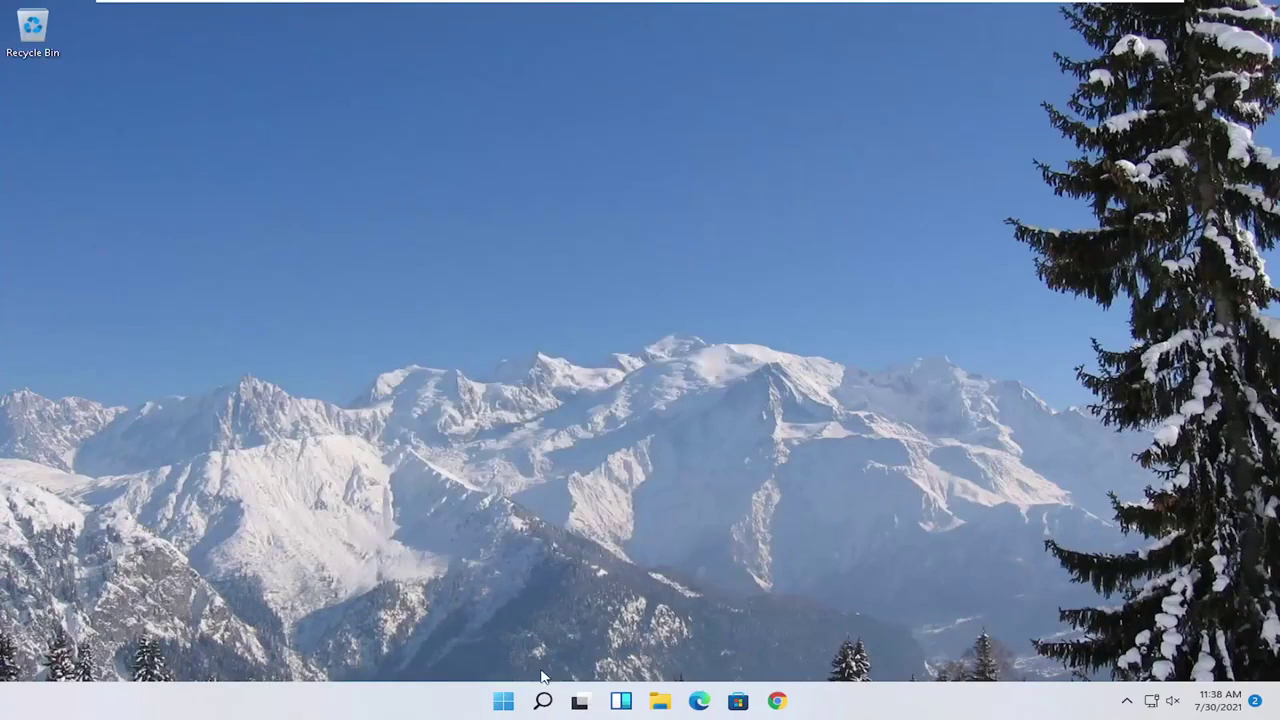
# Step: Find the Game Mode settings through a search for "game mode" and go to the related Graphics settings
pyautogui.click(543, 702)
pyautogui.write('ga')
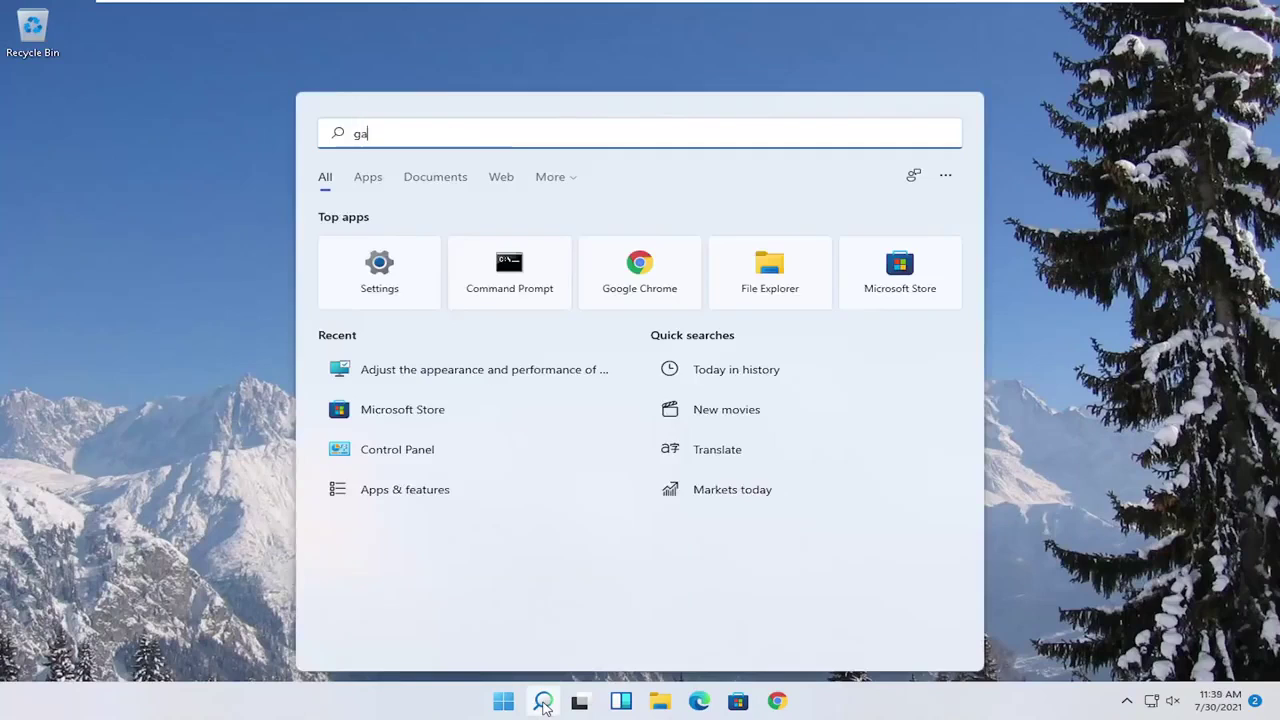
pyautogui.write('me mode')
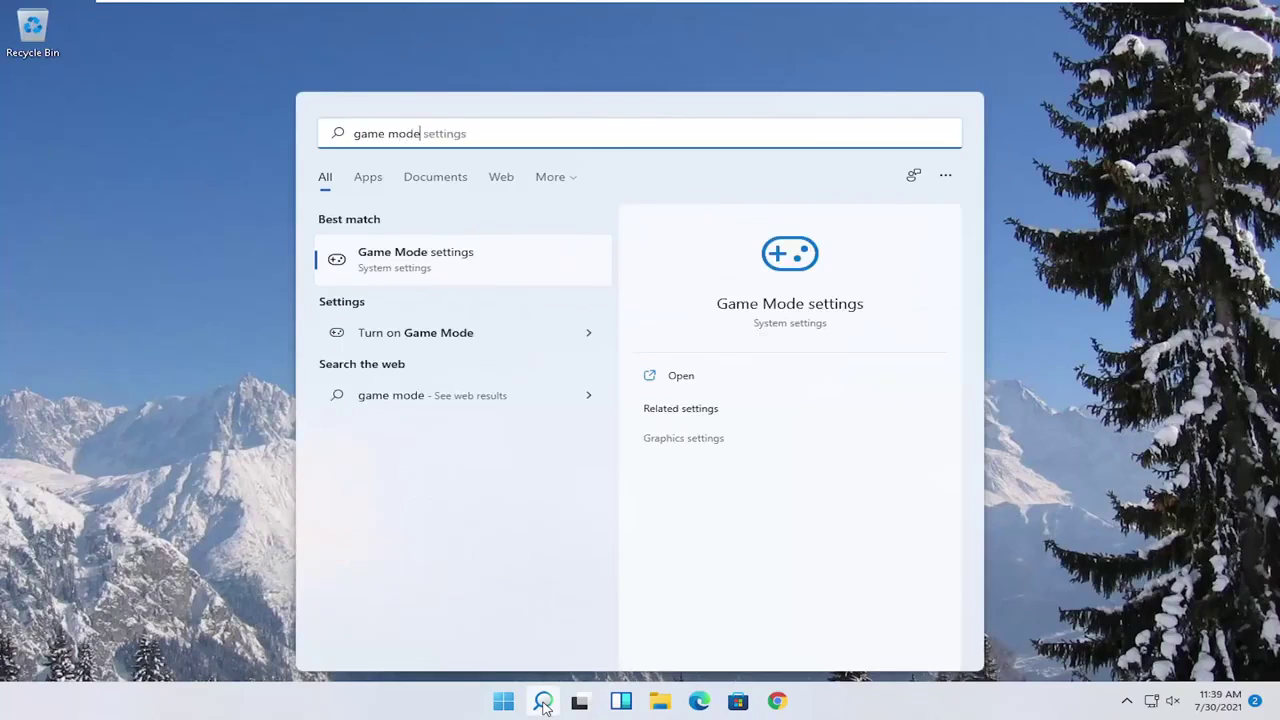
pyautogui.click(396, 261)
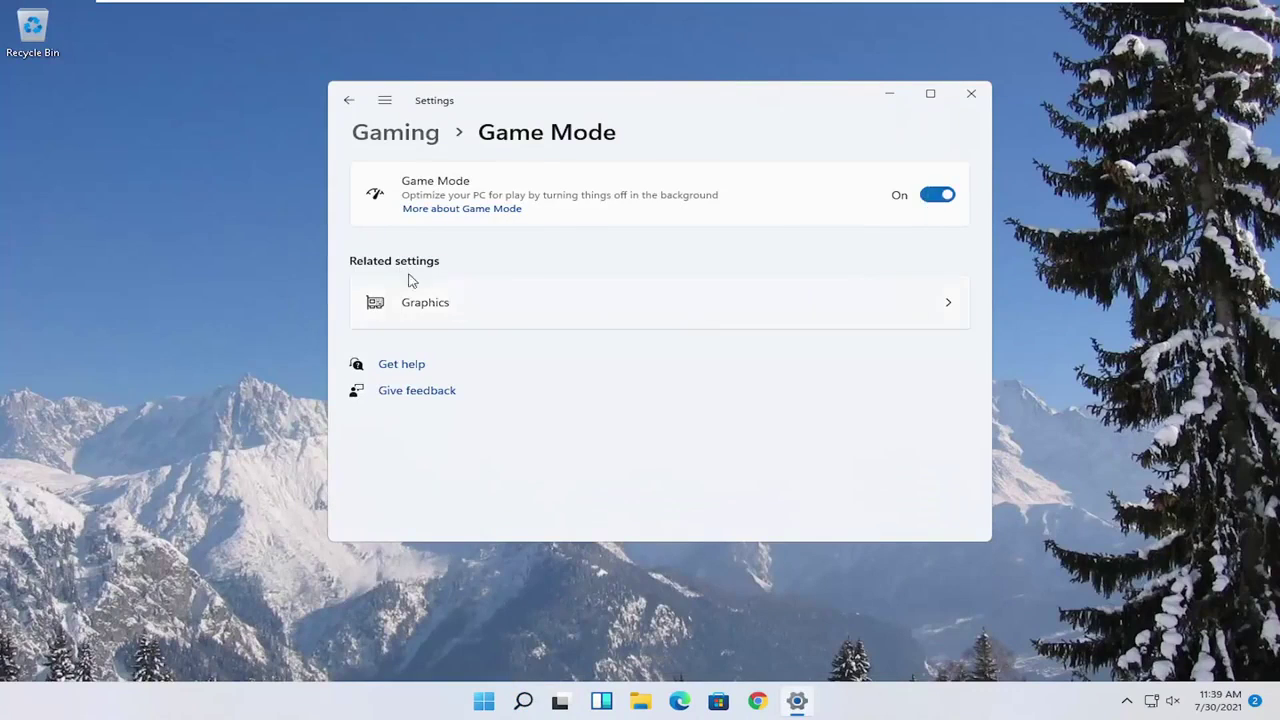
pyautogui.click(546, 322)
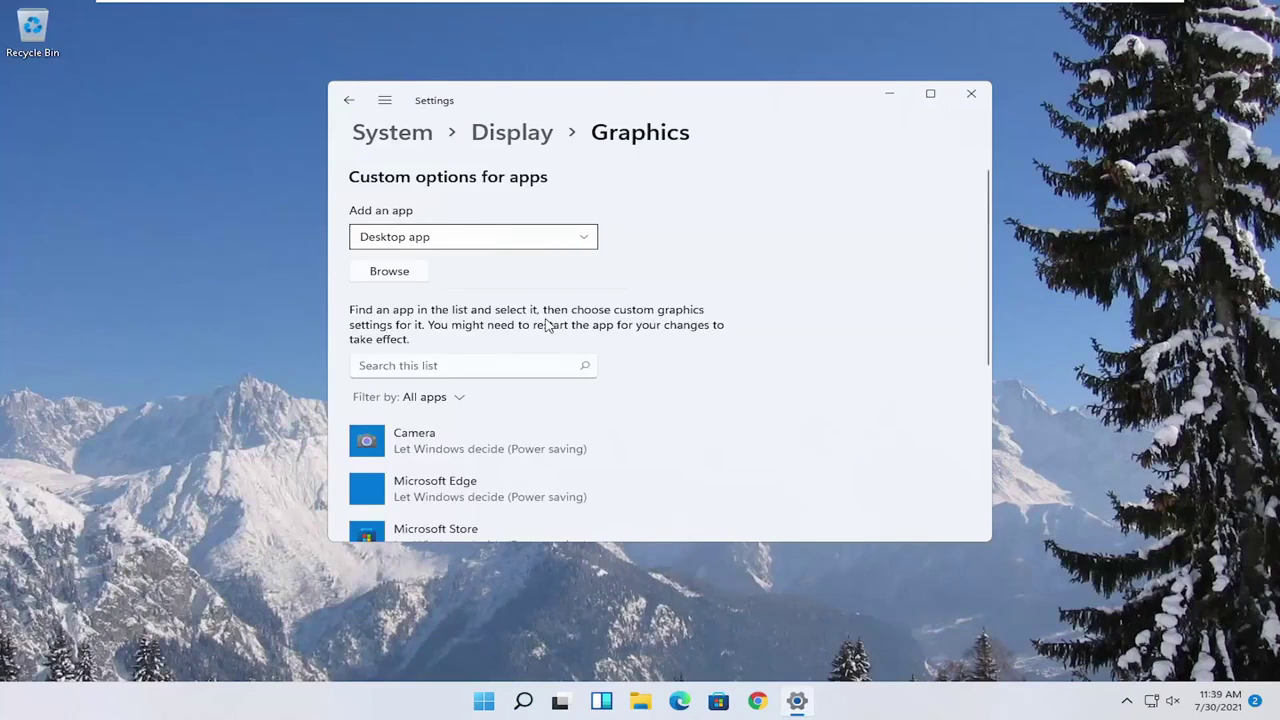
# Step: Set the graphics preference of Microsoft Store to High performance and save it
pyautogui.scroll(-1, 546, 323)
pyautogui.scroll(-2, 531, 391)
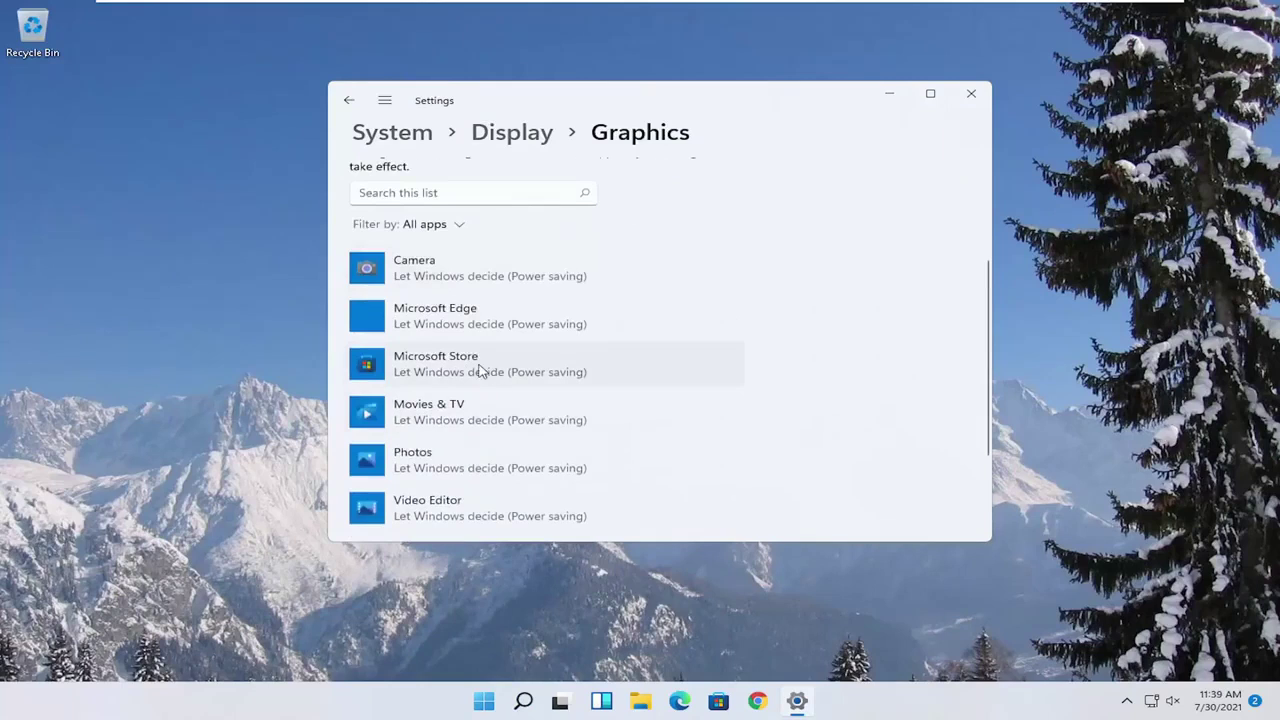
pyautogui.click(489, 372)
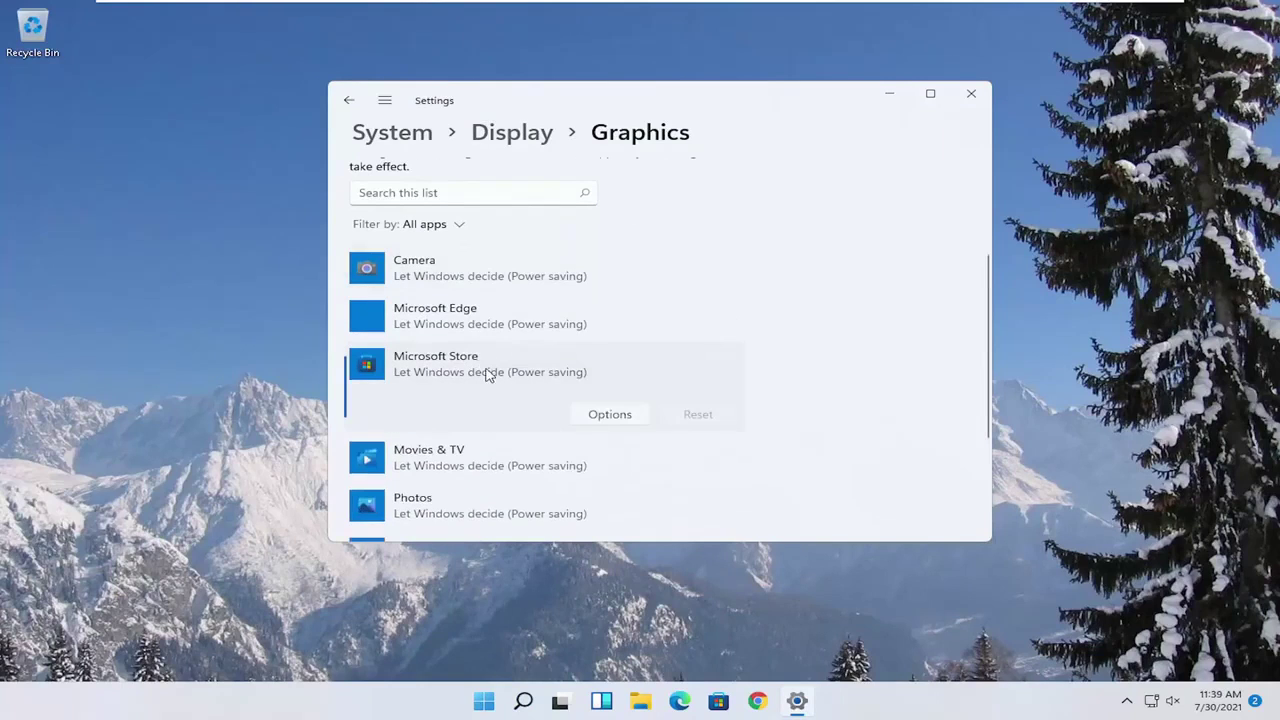
pyautogui.click(617, 416)
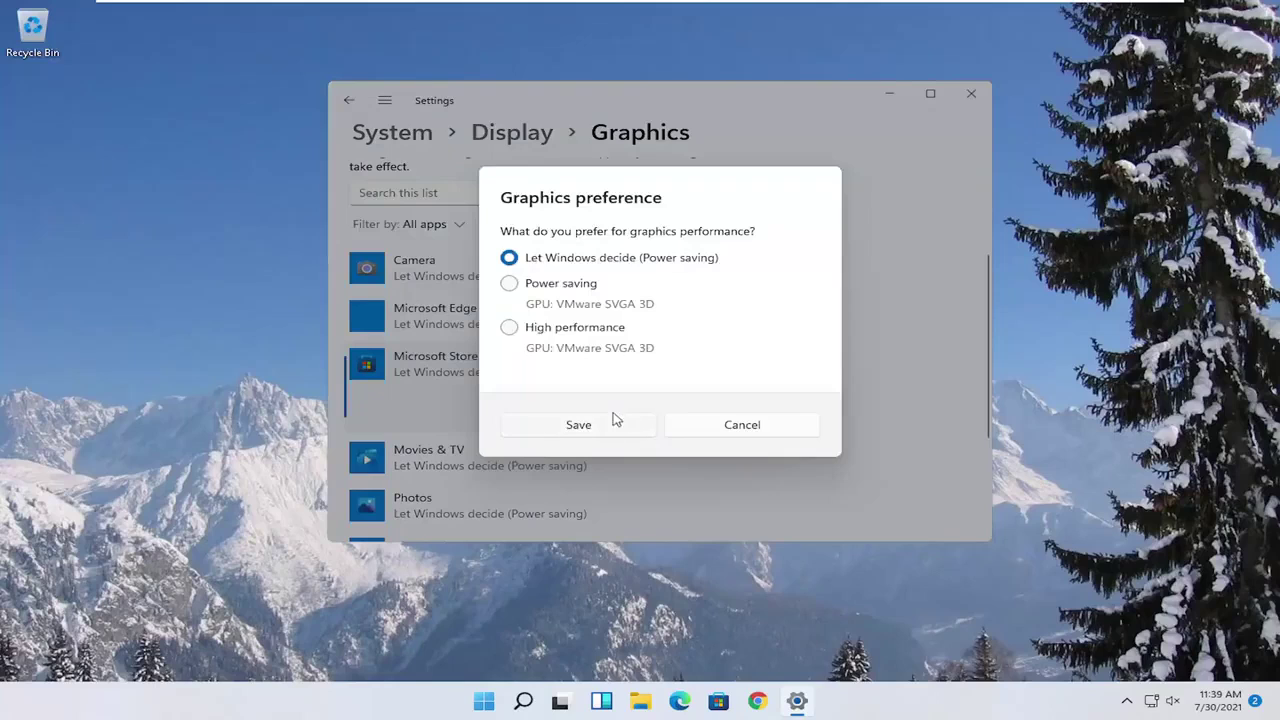
pyautogui.click(519, 340)
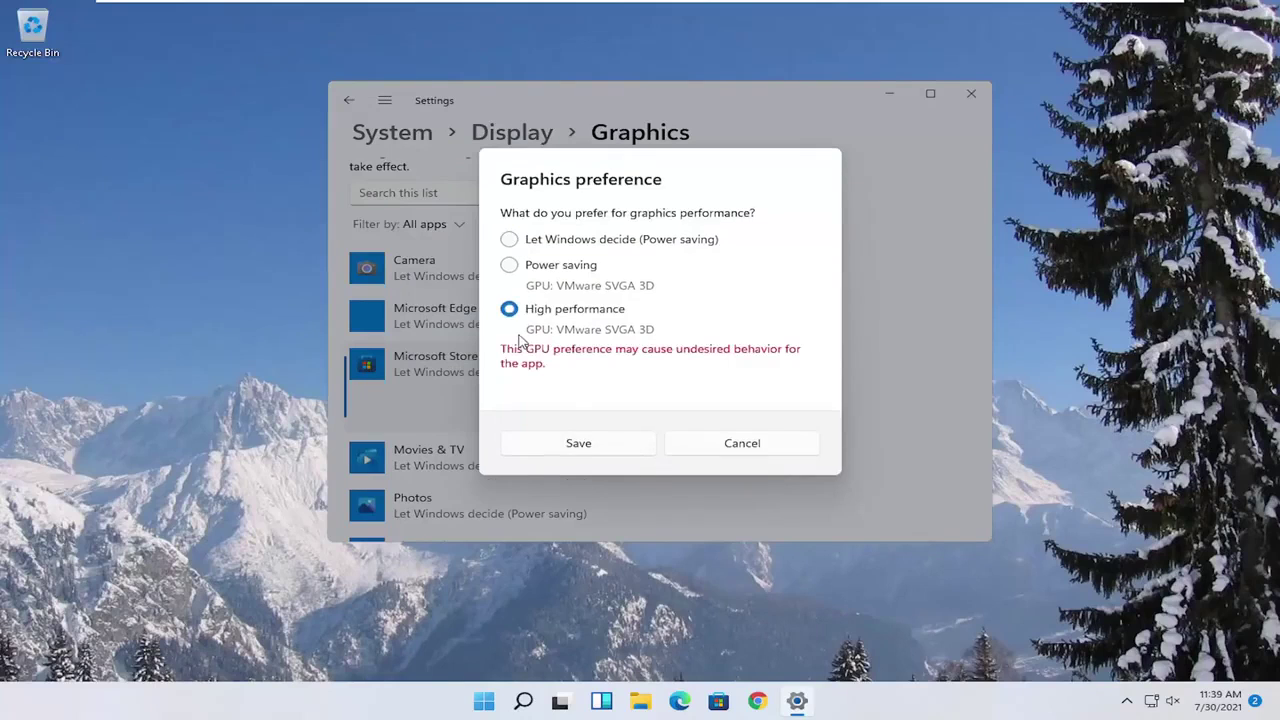
pyautogui.click(579, 449)
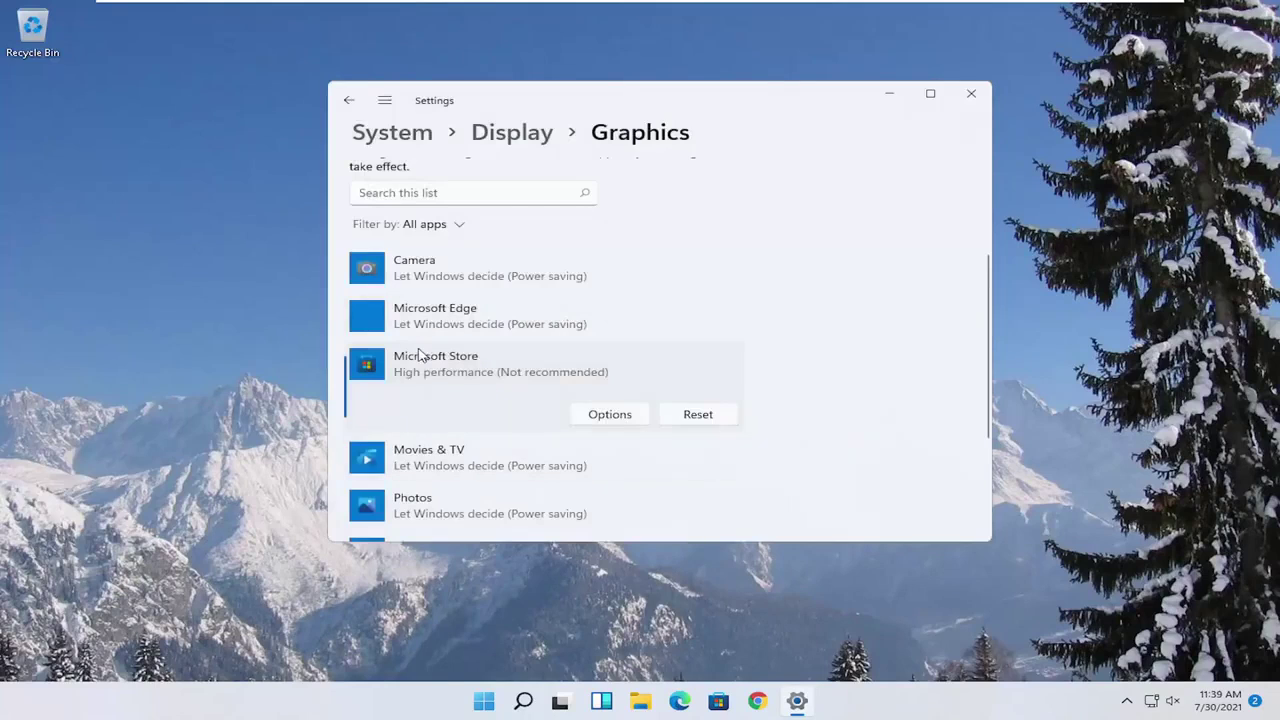
# Step: Review the graphics preference options for Microsoft Store without changing them, and close Settings
pyautogui.click(600, 416)
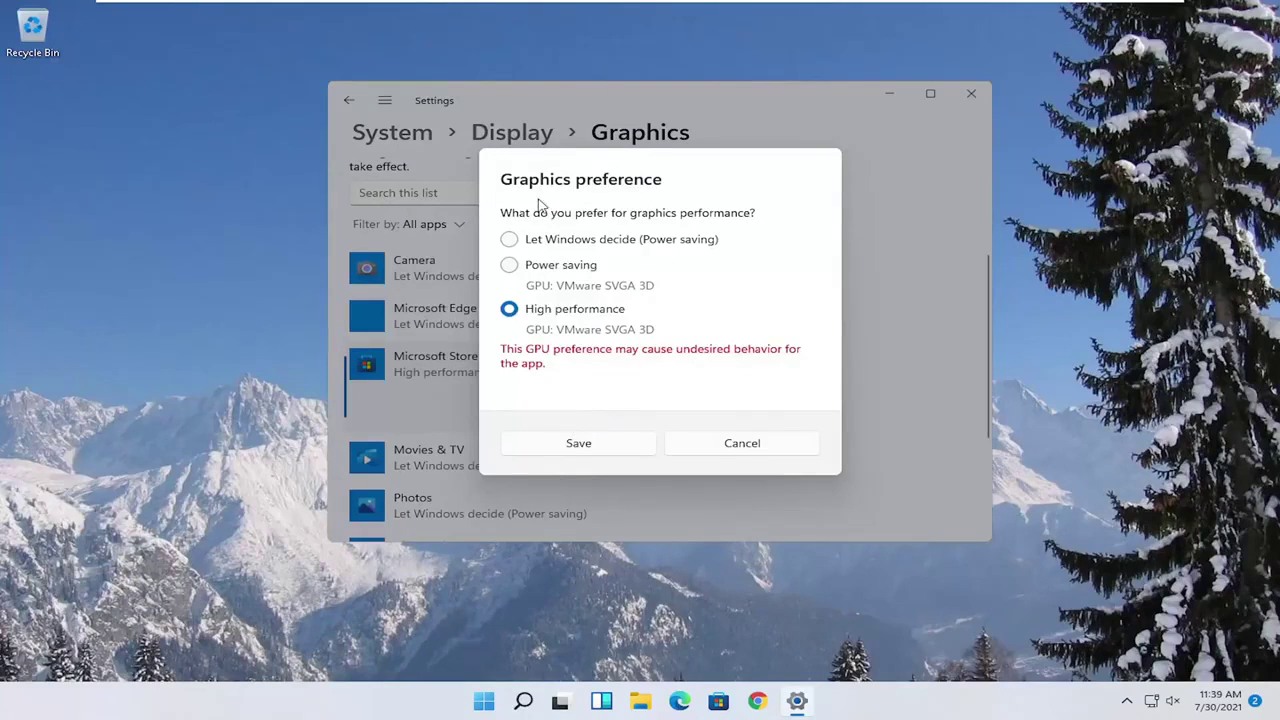
pyautogui.click(757, 446)
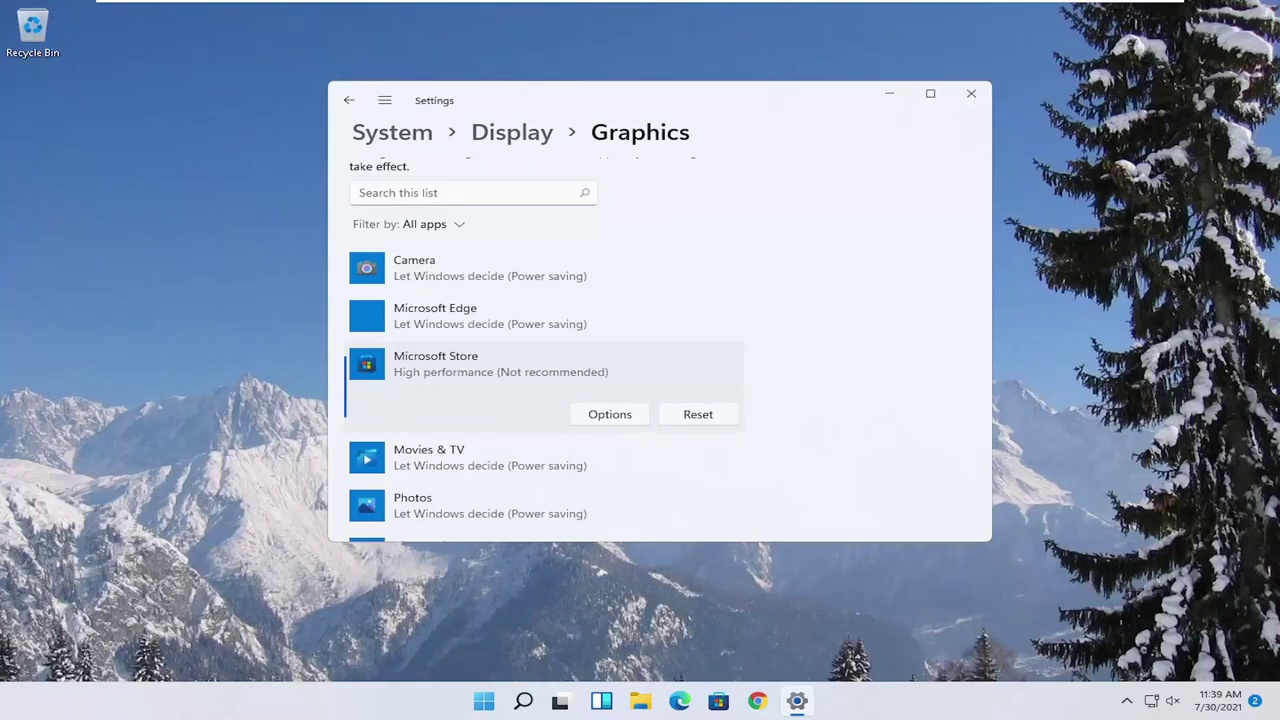
pyautogui.click(971, 93)
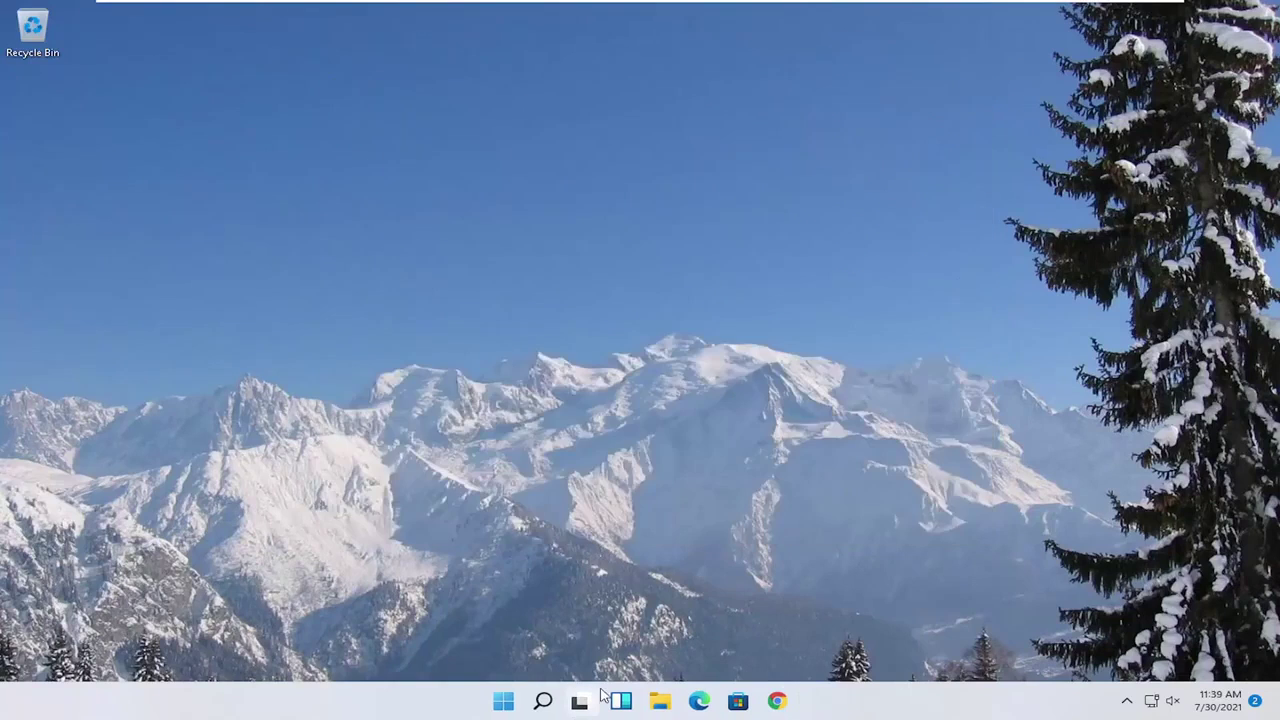
# Step: Examine the startup programs and their status in Task Manager, and close it
pyautogui.moveTo(605, 688)
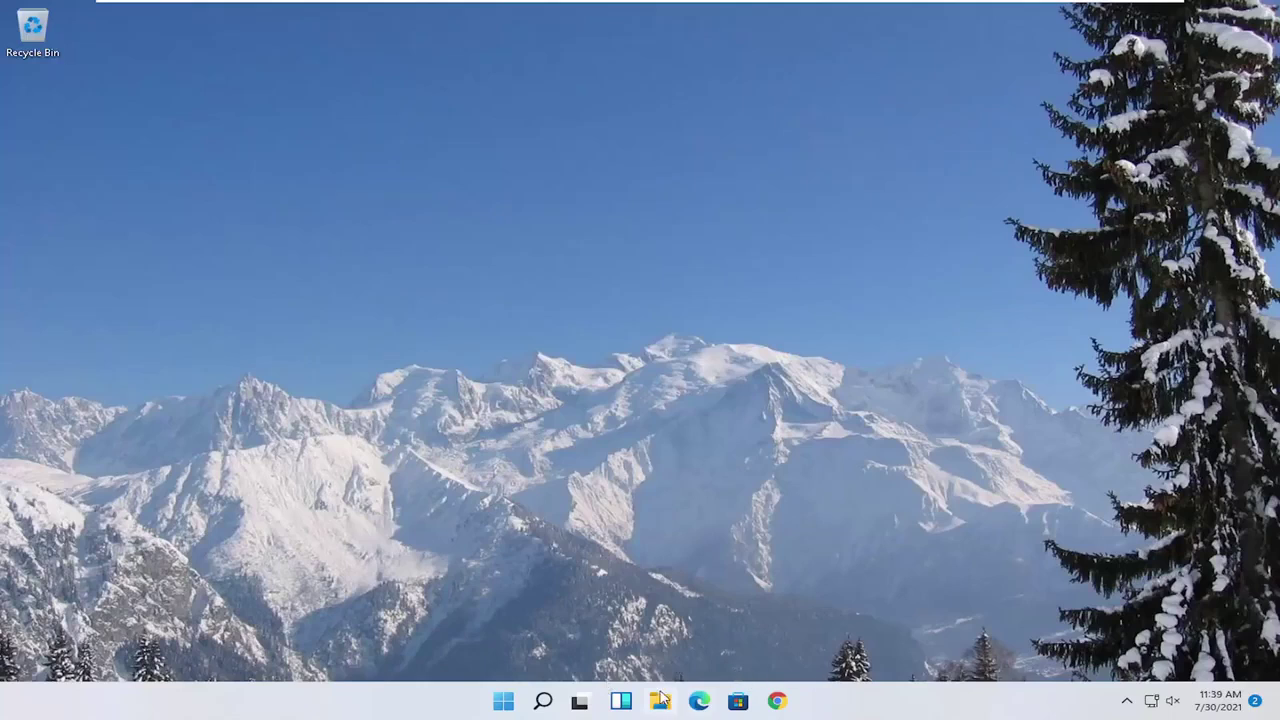
pyautogui.rightClick(502, 706)
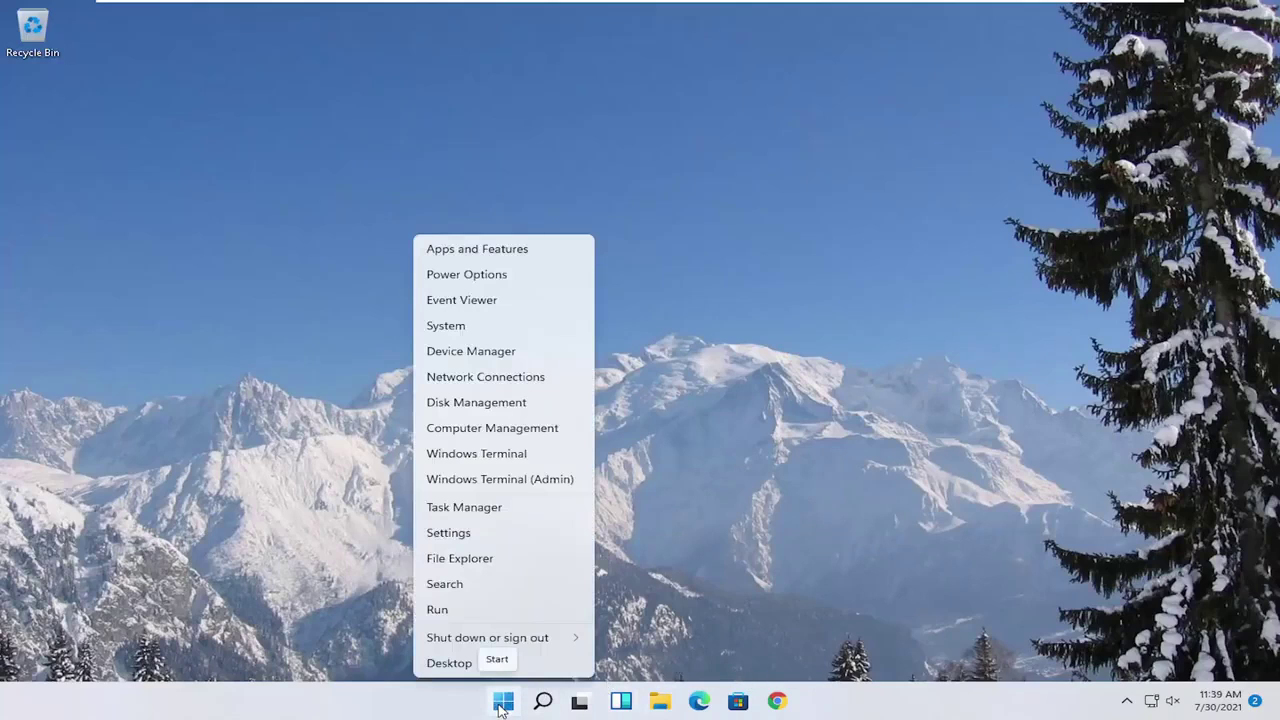
pyautogui.click(460, 509)
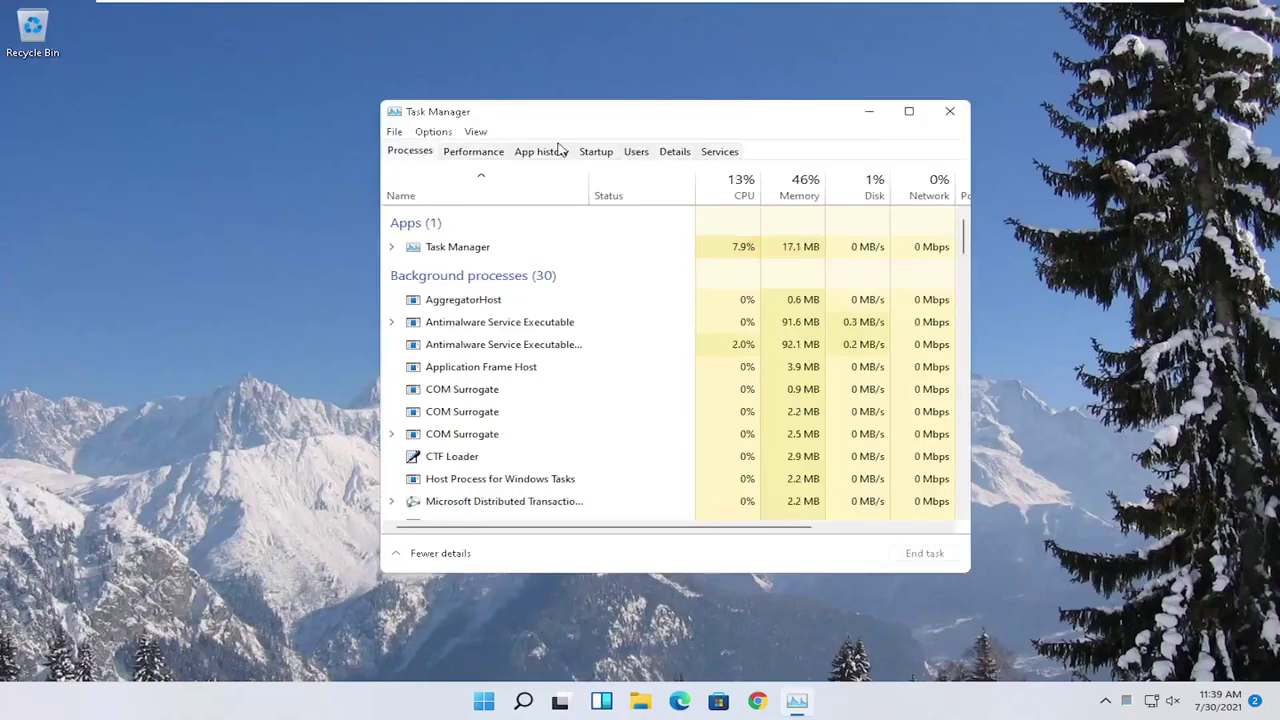
pyautogui.click(594, 156)
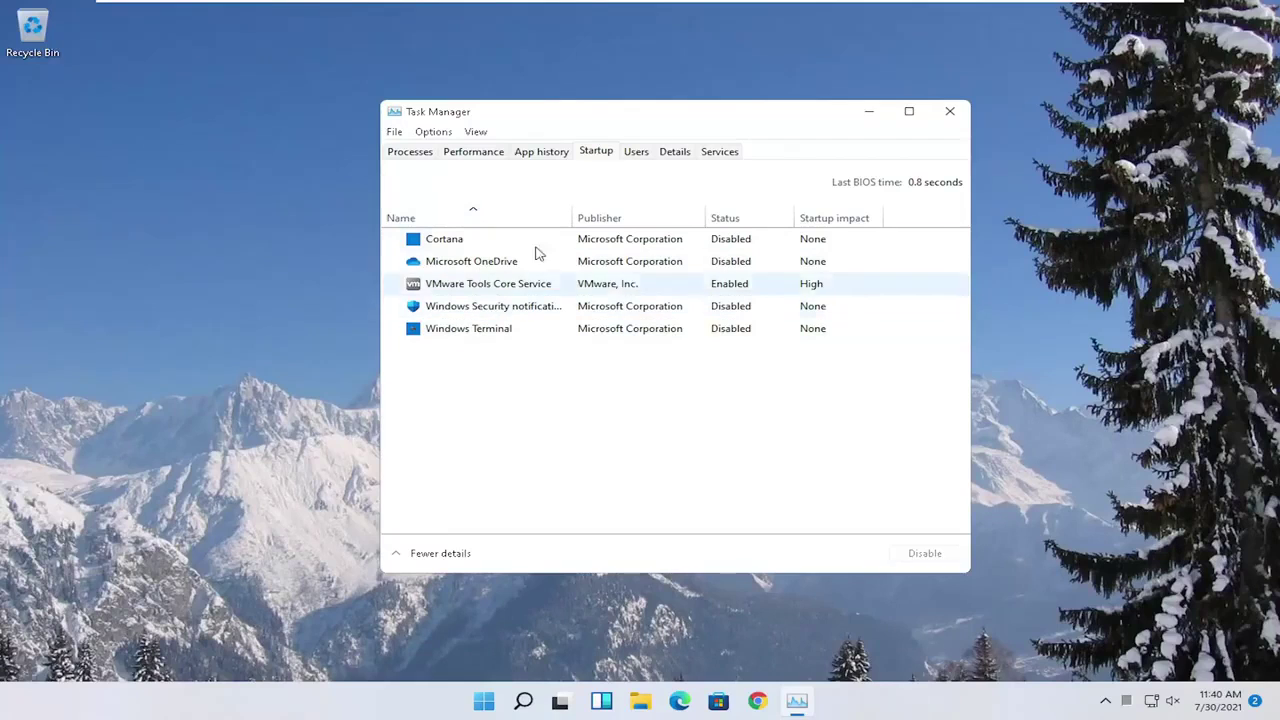
pyautogui.click(950, 112)
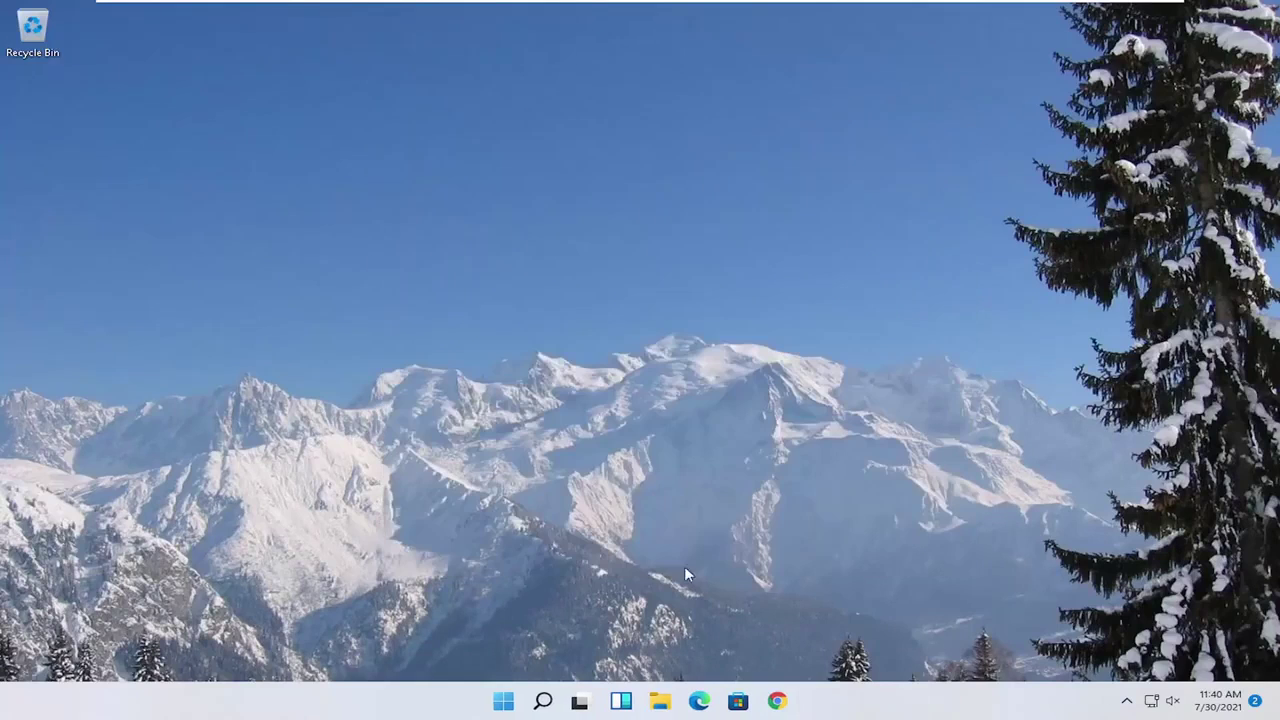
# Step: Search for "apps and features", look through the installed apps list in Apps & features, and close Settings
pyautogui.click(541, 704)
pyautogui.write('apps amn')
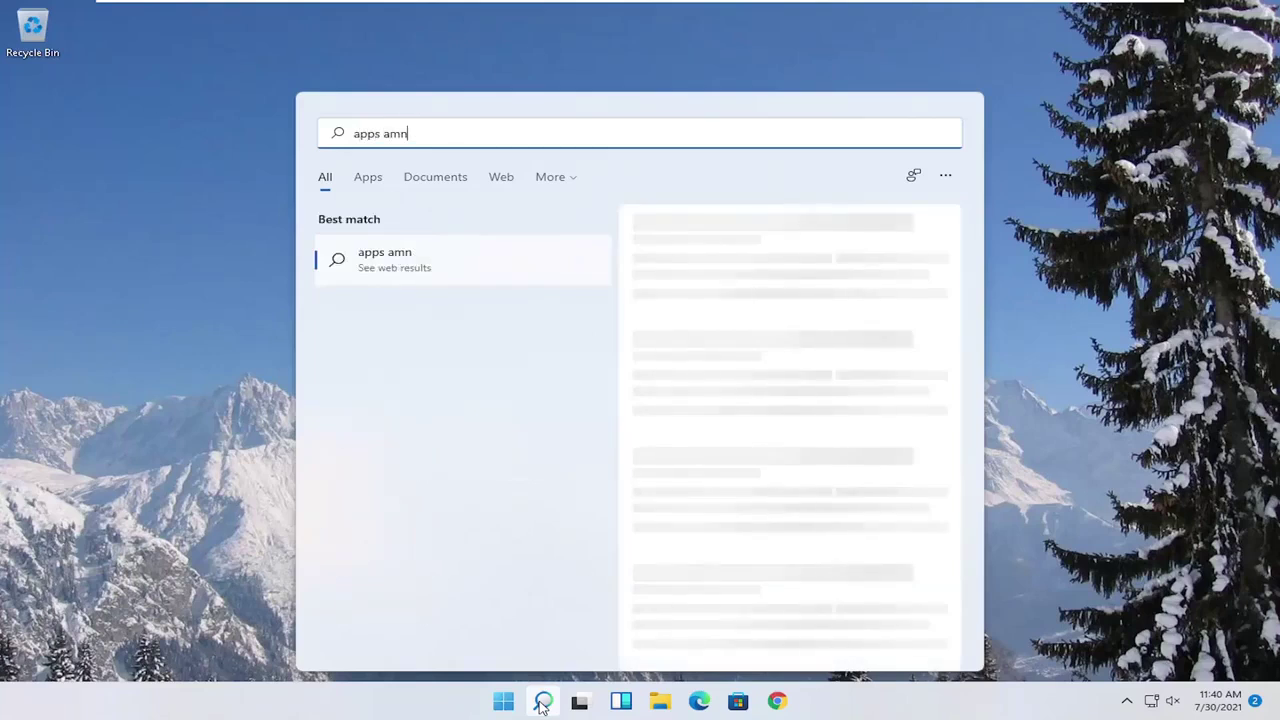
pyautogui.press('BackSpace')
pyautogui.press('BackSpace')
pyautogui.write('nd features')
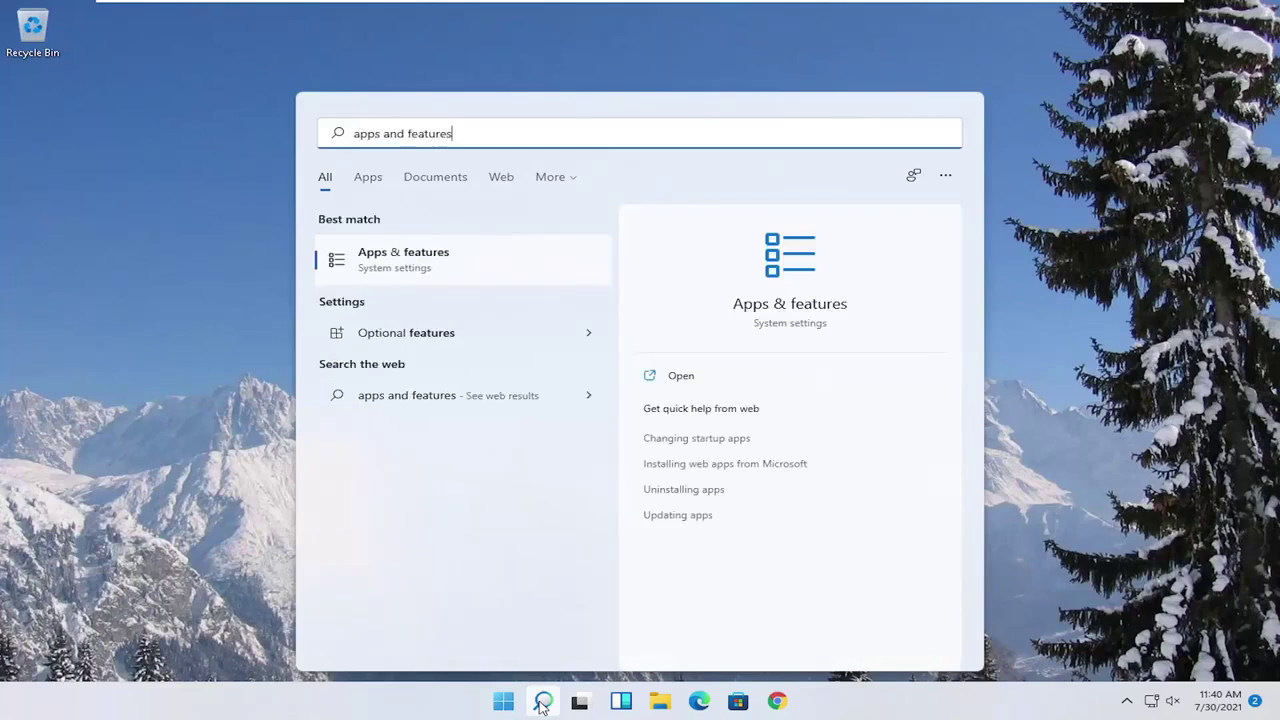
pyautogui.click(432, 264)
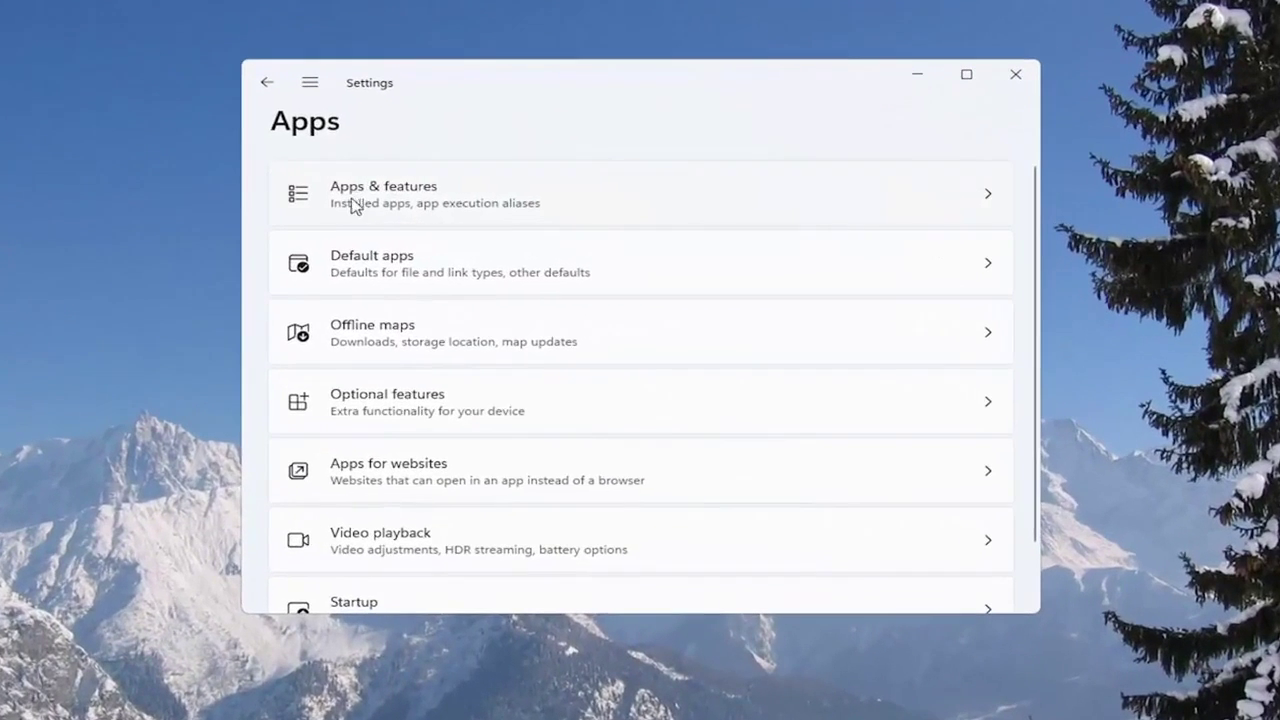
pyautogui.click(432, 205)
pyautogui.scroll(-3, 405, 230)
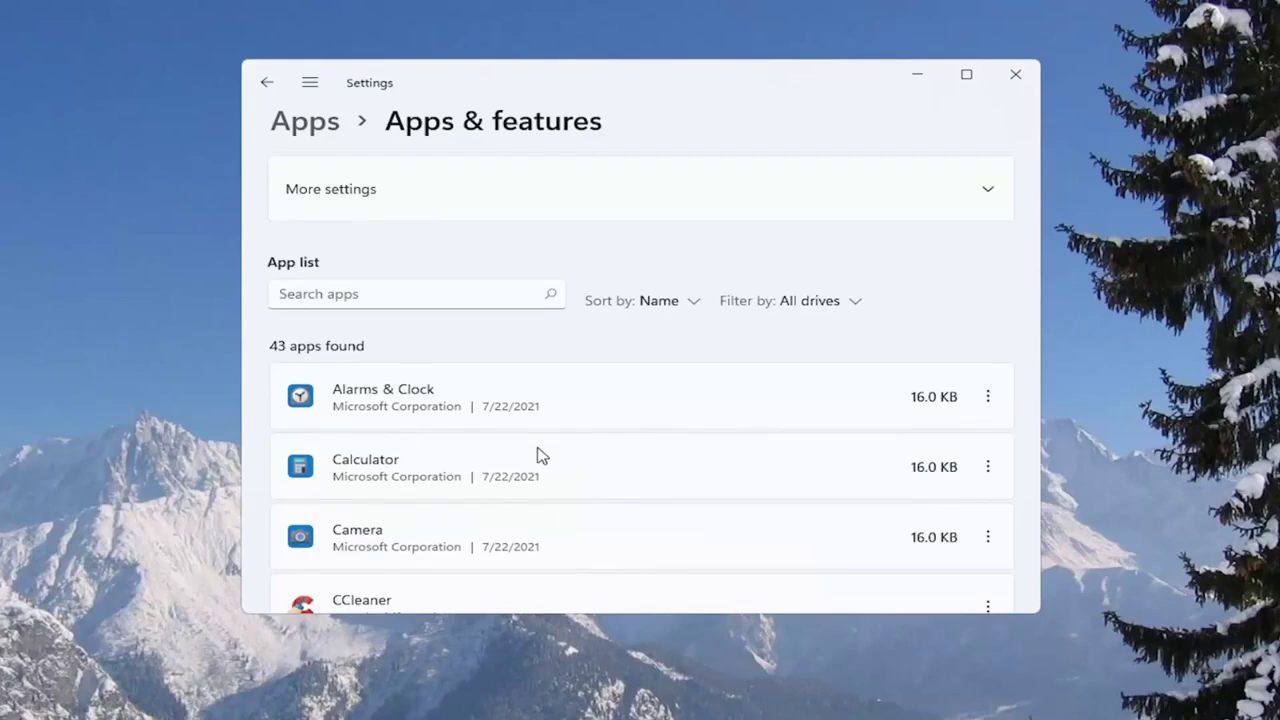
pyautogui.click(1016, 82)
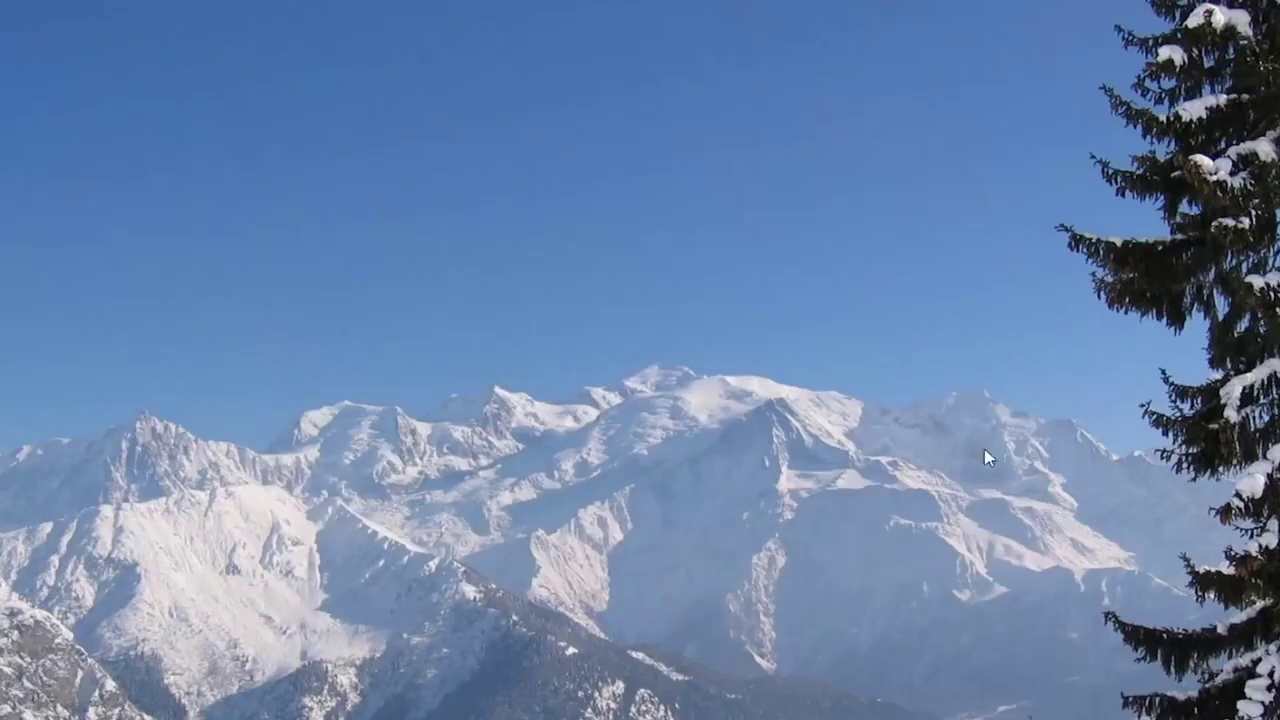
# Step: Search for "cmd", open Command Prompt as administrator, and allow it to make changes to the device
pyautogui.click(543, 698)
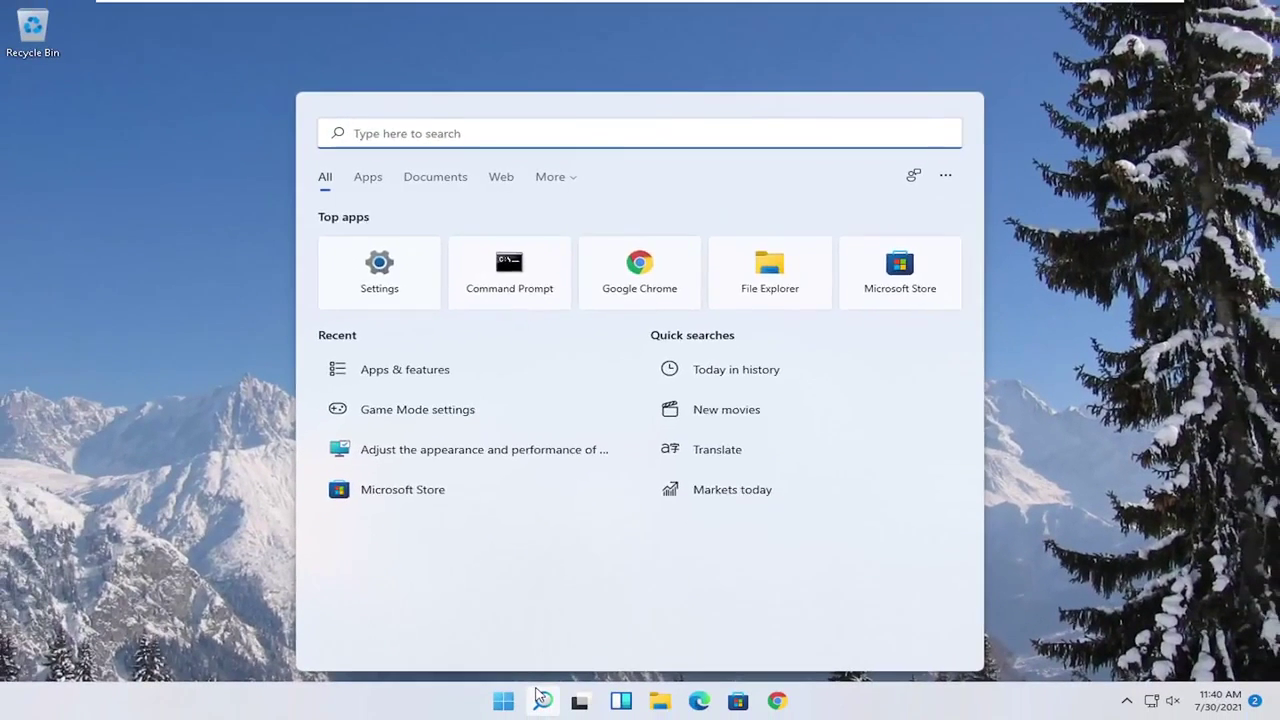
pyautogui.write('cmd')
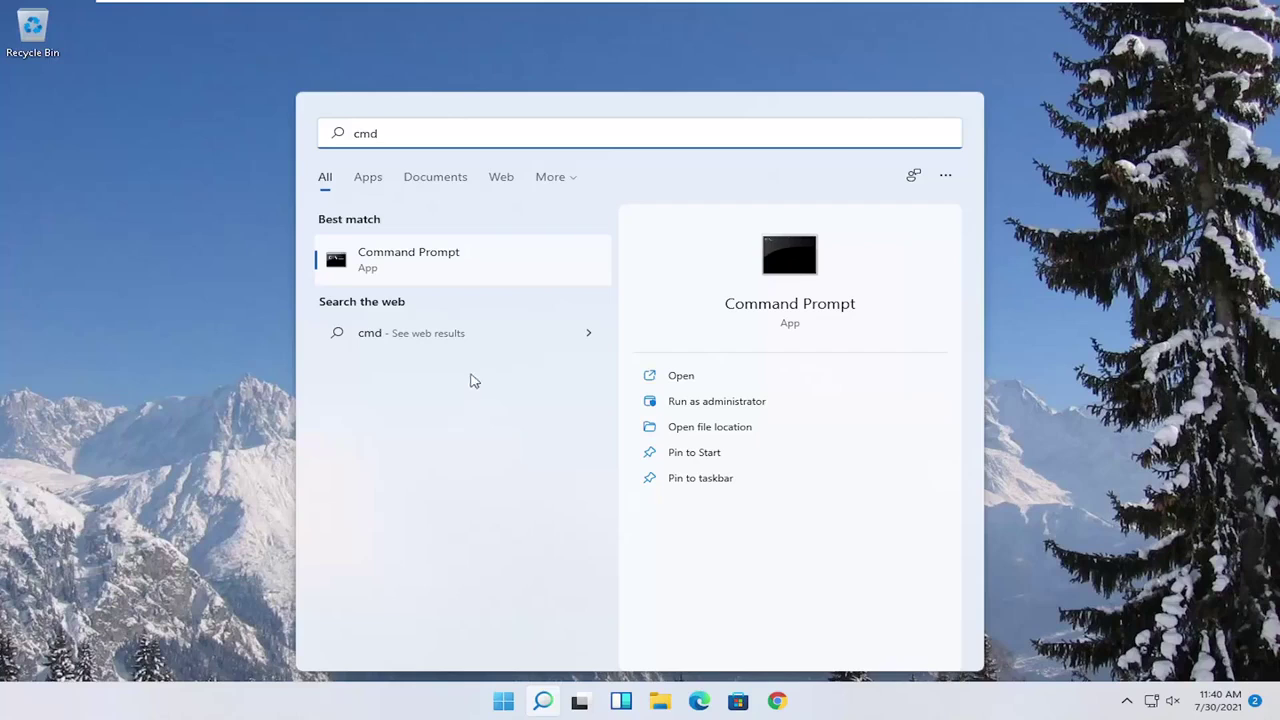
pyautogui.rightClick(405, 261)
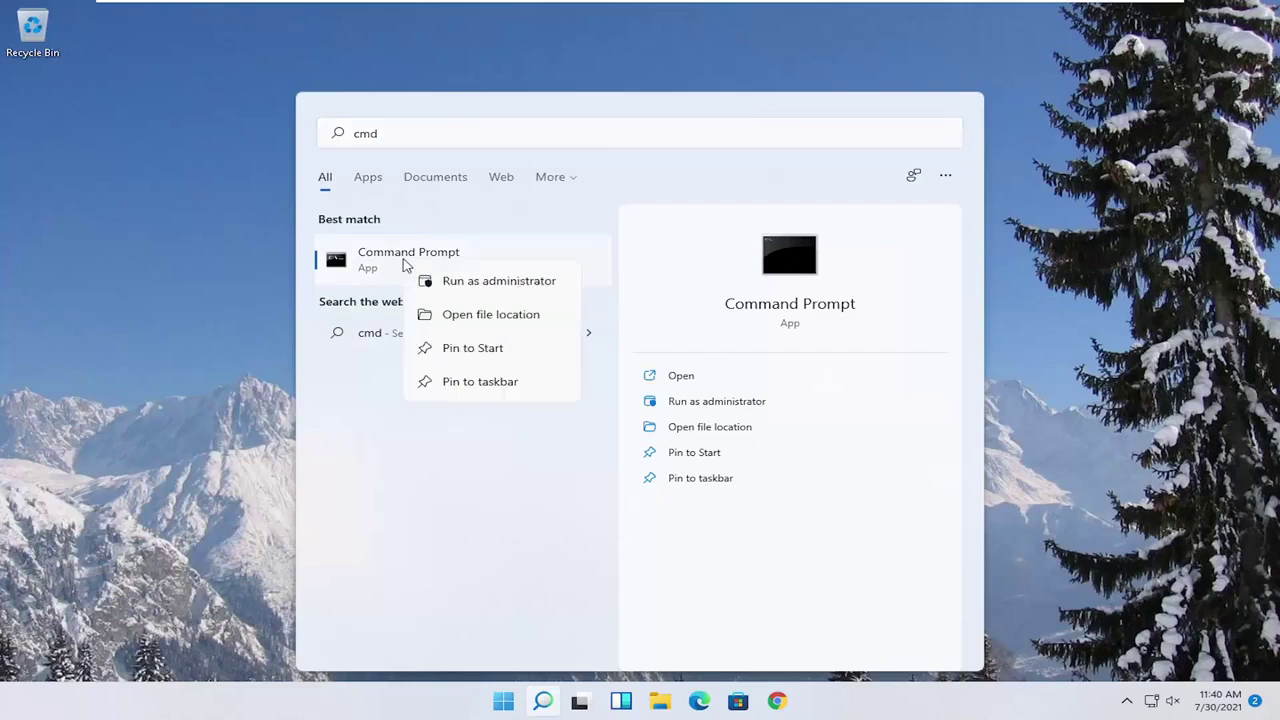
pyautogui.click(455, 284)
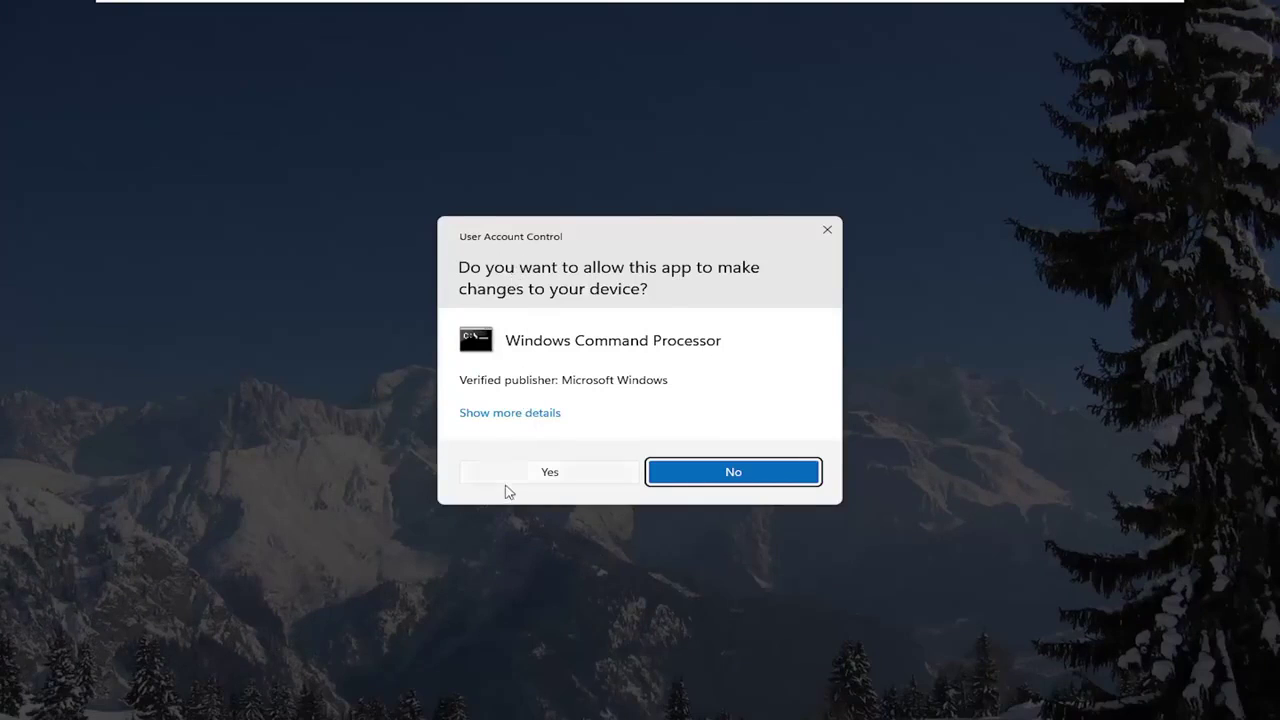
pyautogui.click(519, 474)
pyautogui.moveTo(454, 126); pyautogui.dragTo(528, 128)
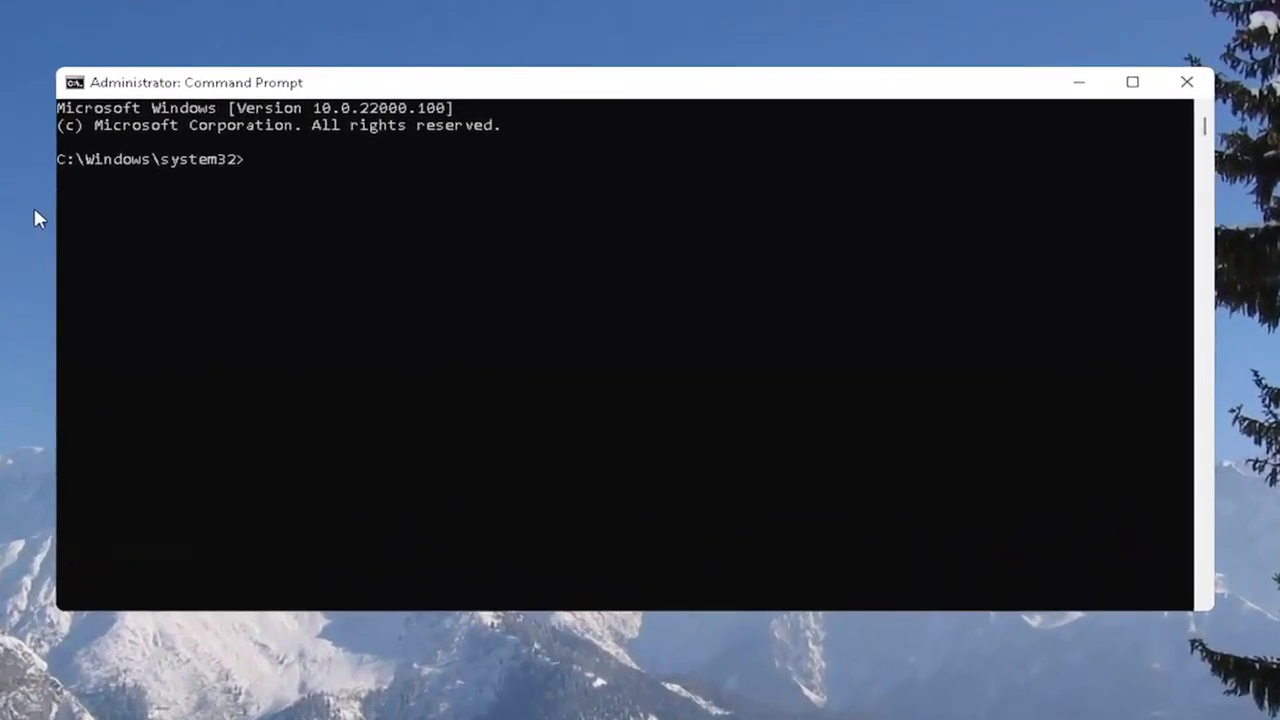
# Step: Run the System File Checker scan with the command sfc /scannow
pyautogui.write('sfc ')
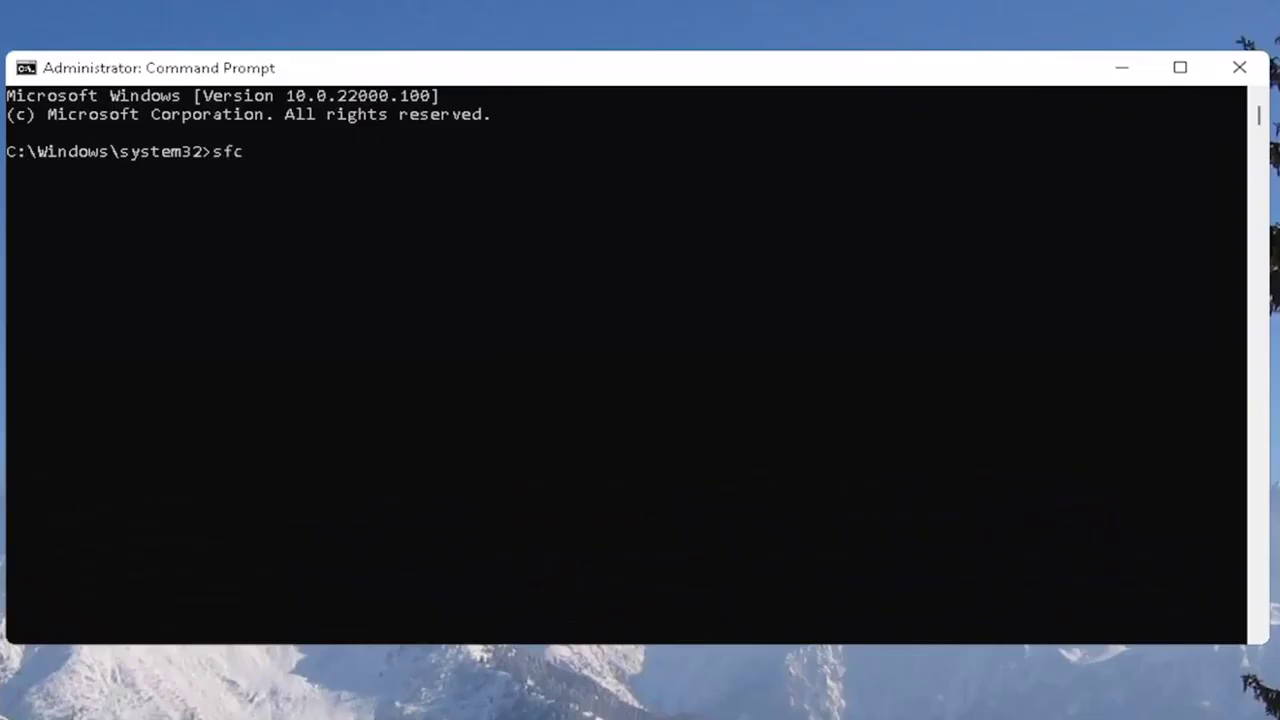
pyautogui.write('/scannow')
pyautogui.press('Return')
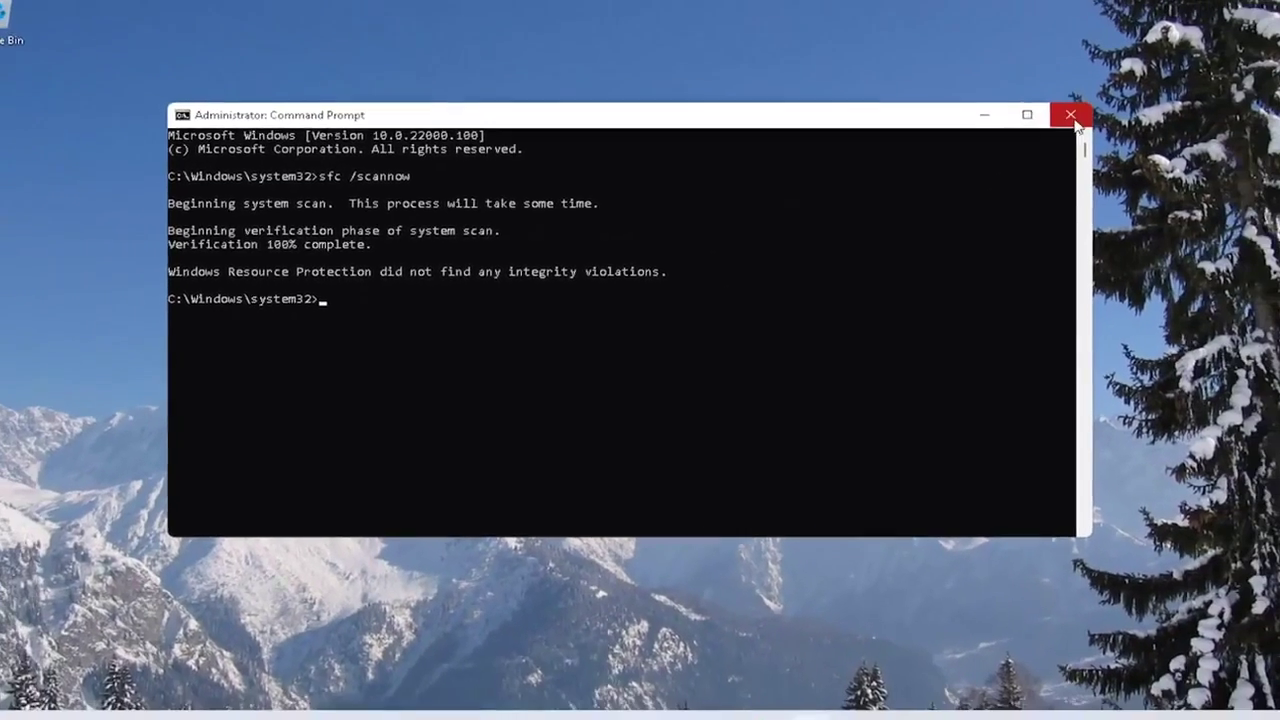
# Step: Close Command Prompt once the system file scan has finished, and restart the computer
pyautogui.click(1075, 122)
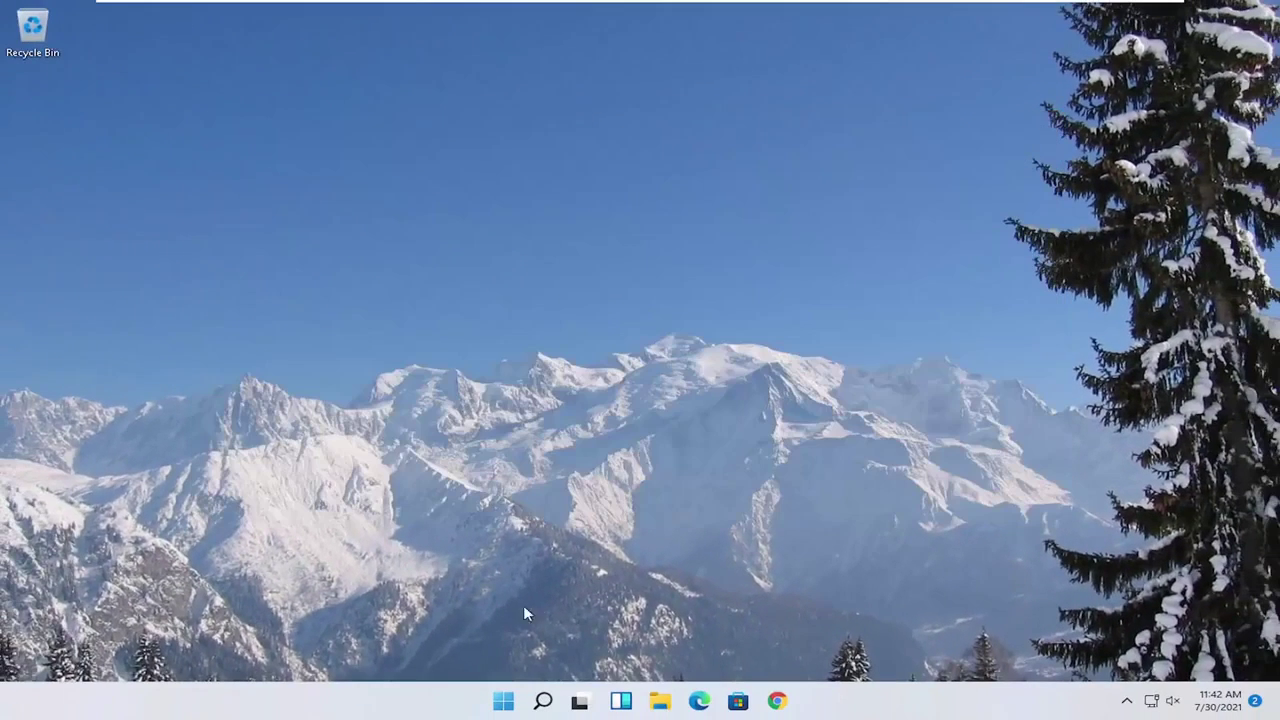
pyautogui.rightClick(503, 706)
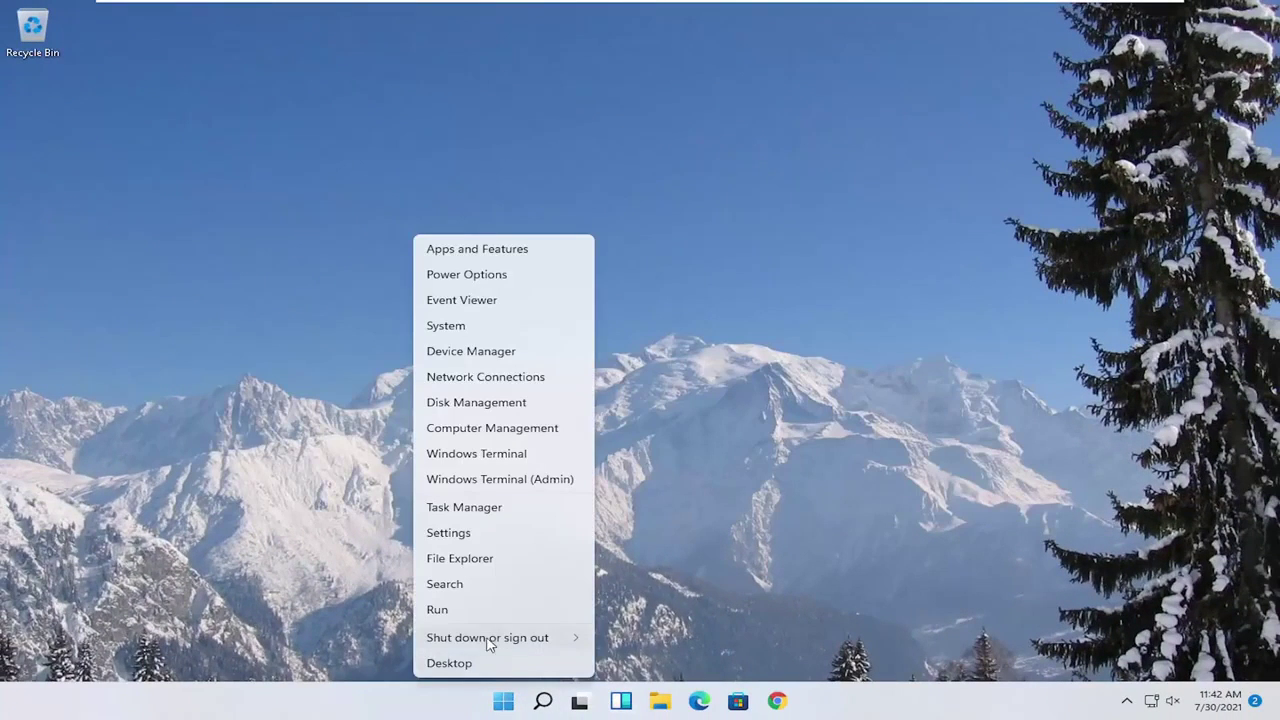
pyautogui.moveTo(491, 634)
pyautogui.click(648, 663)
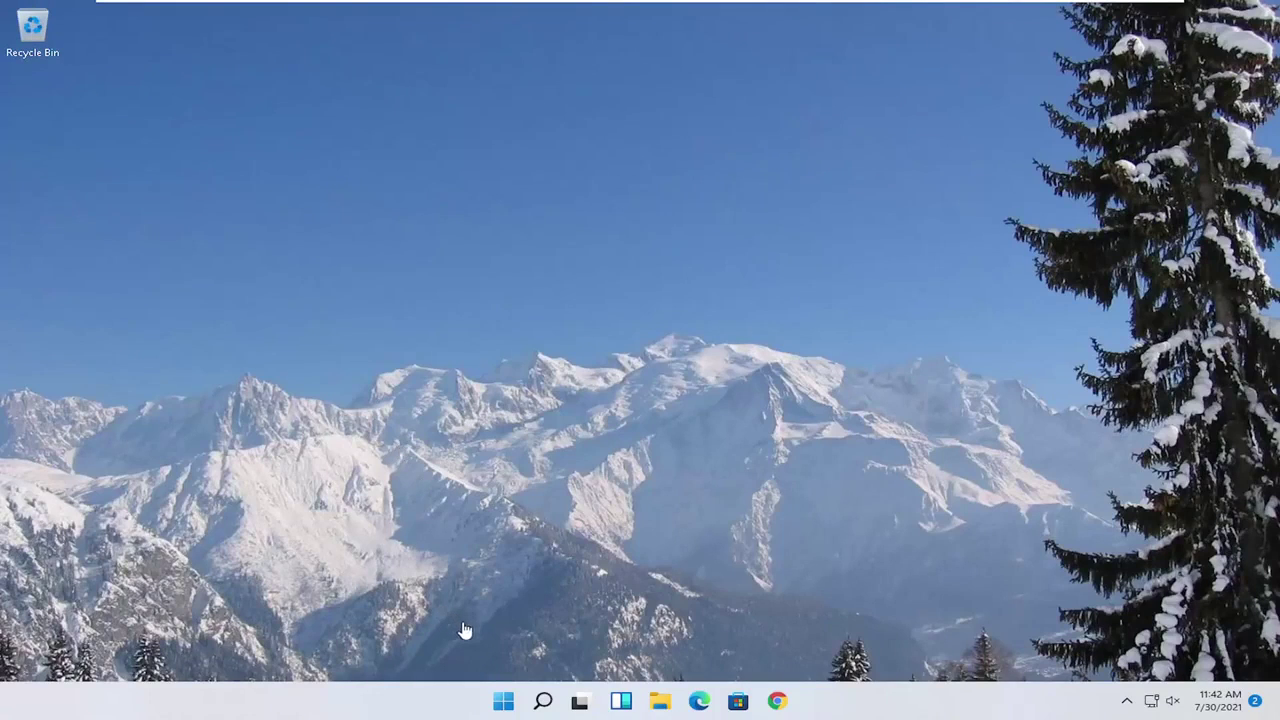
# Step: Open the properties of Local Disk (C:) from This PC in File Explorer and move the properties window clear for use
pyautogui.rightClick(507, 703)
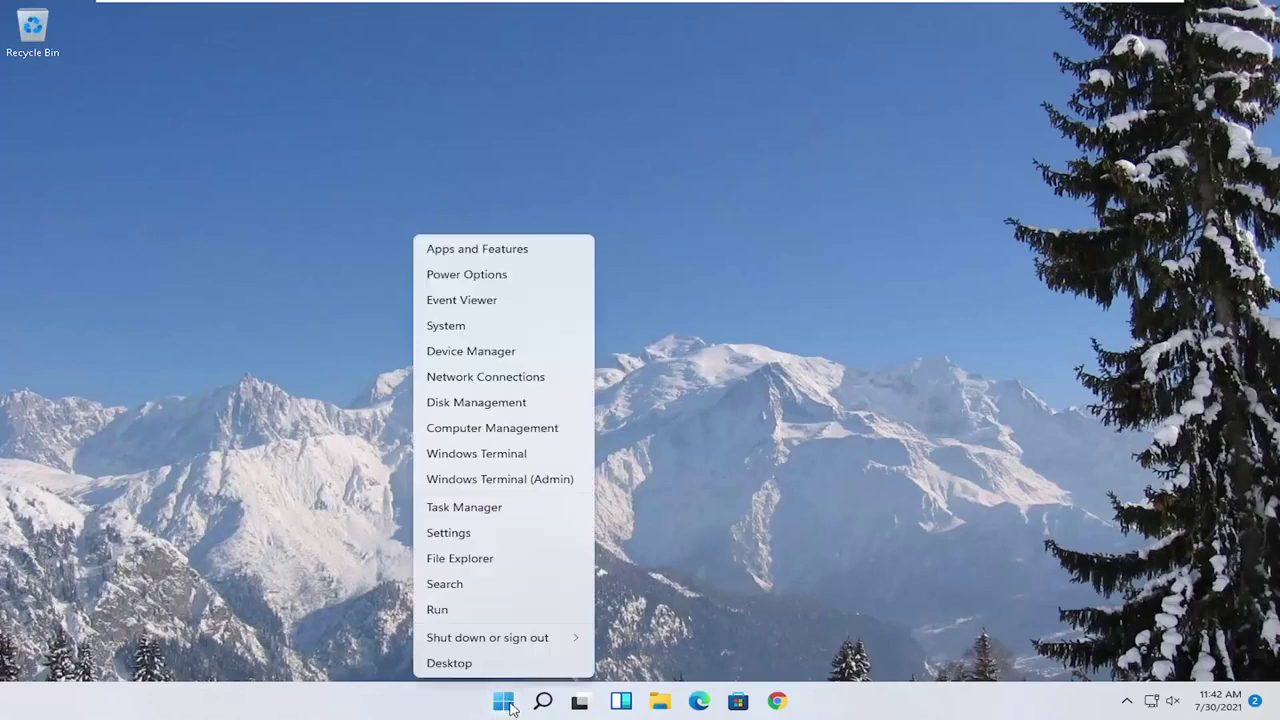
pyautogui.click(468, 558)
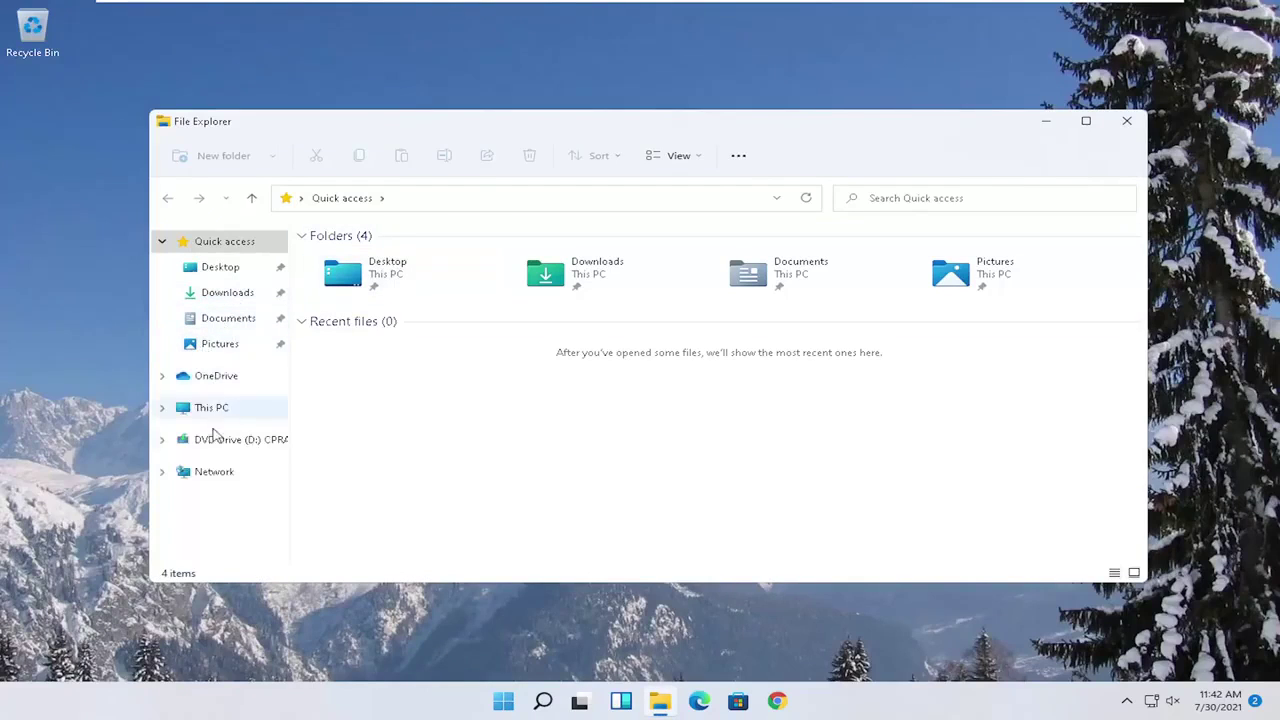
pyautogui.click(202, 410)
pyautogui.click(398, 385)
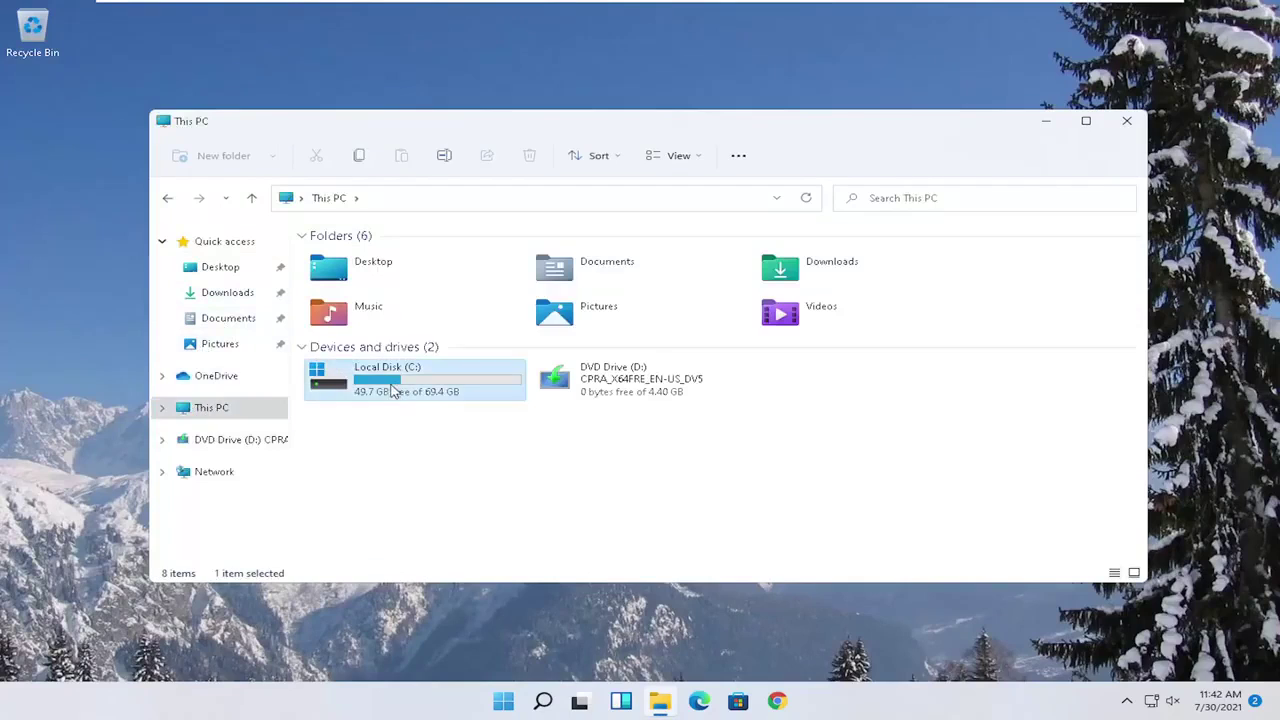
pyautogui.rightClick(398, 385)
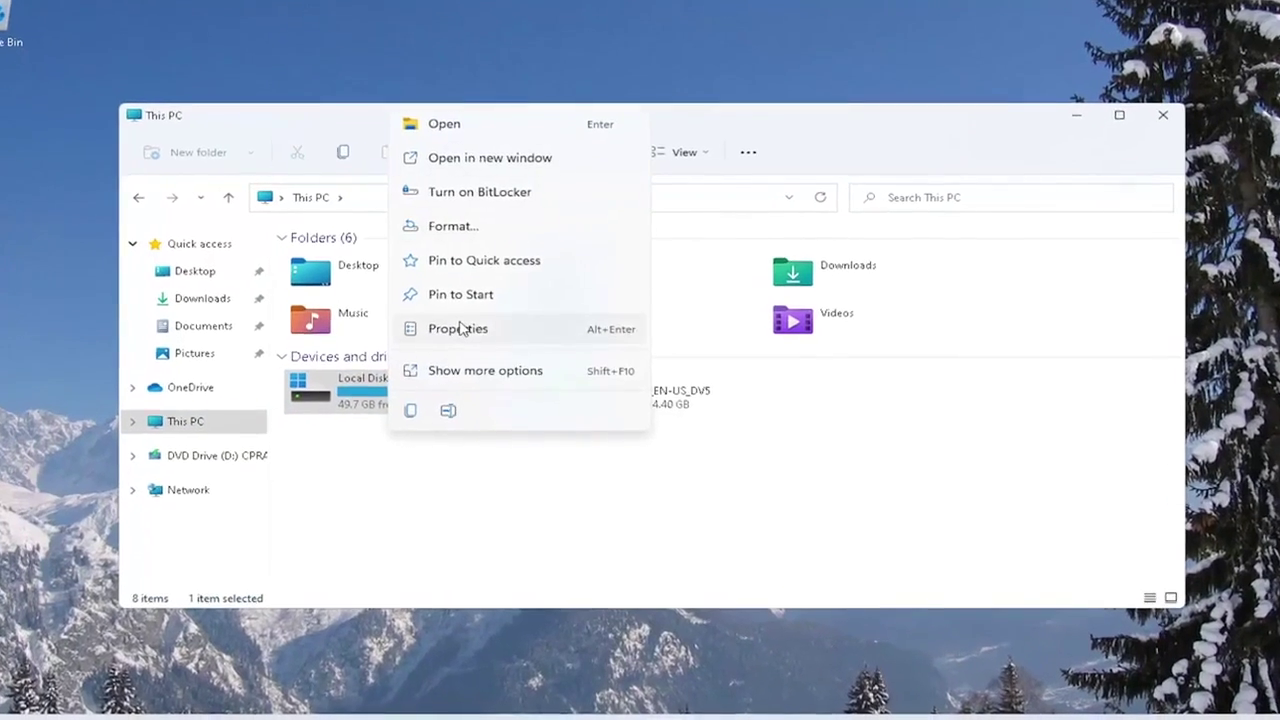
pyautogui.click(460, 329)
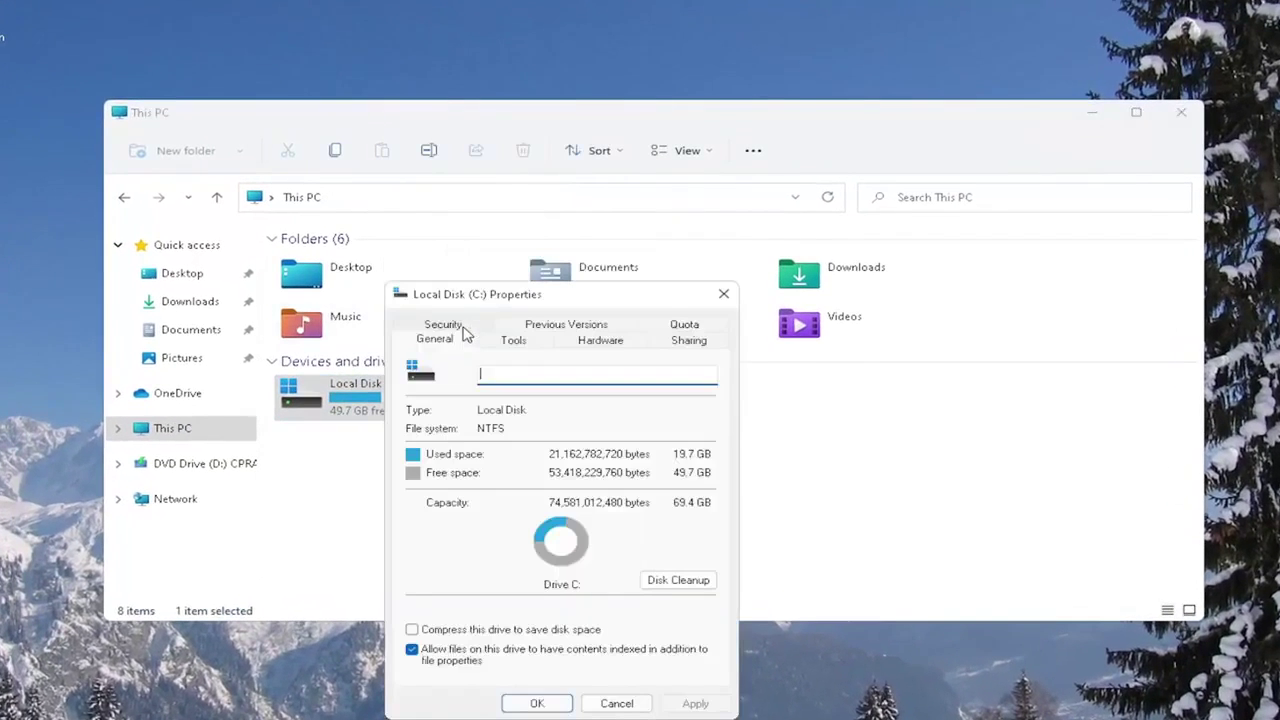
pyautogui.moveTo(518, 295); pyautogui.dragTo(549, 162)
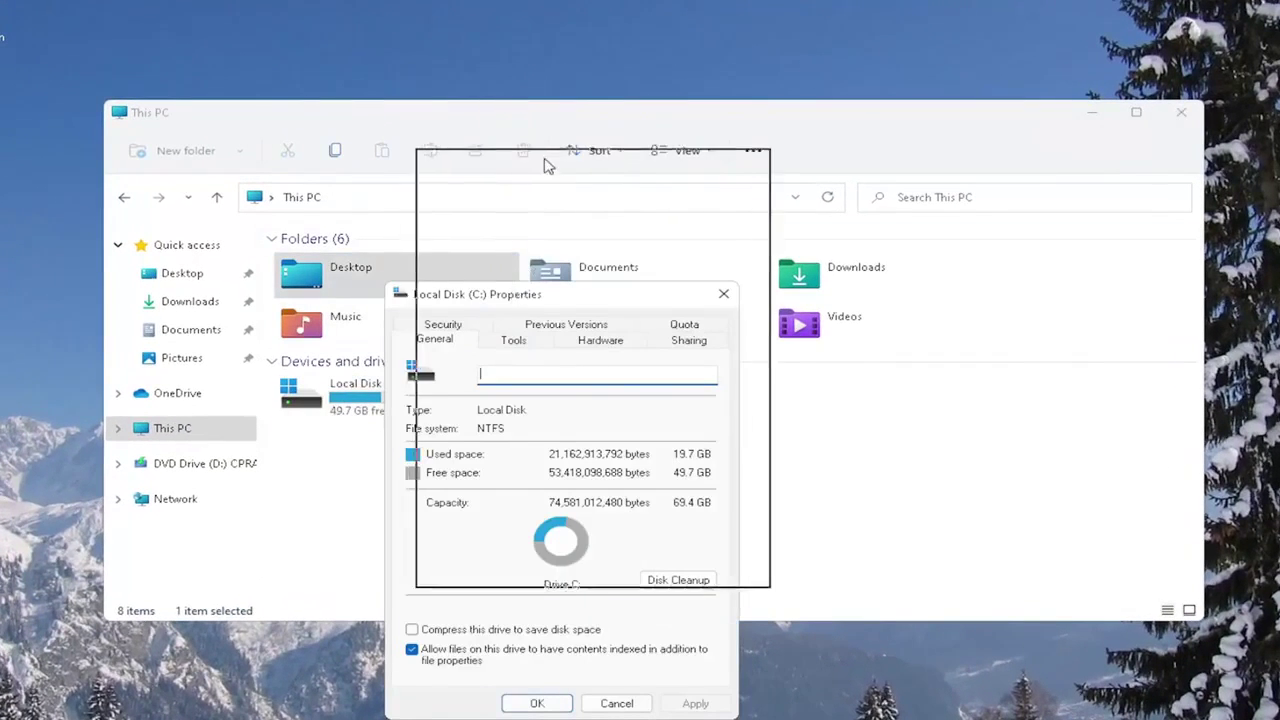
# Step: Scan Local Disk (C:) for file system errors with the error checking tool, and close its properties and File Explorer
pyautogui.click(546, 208)
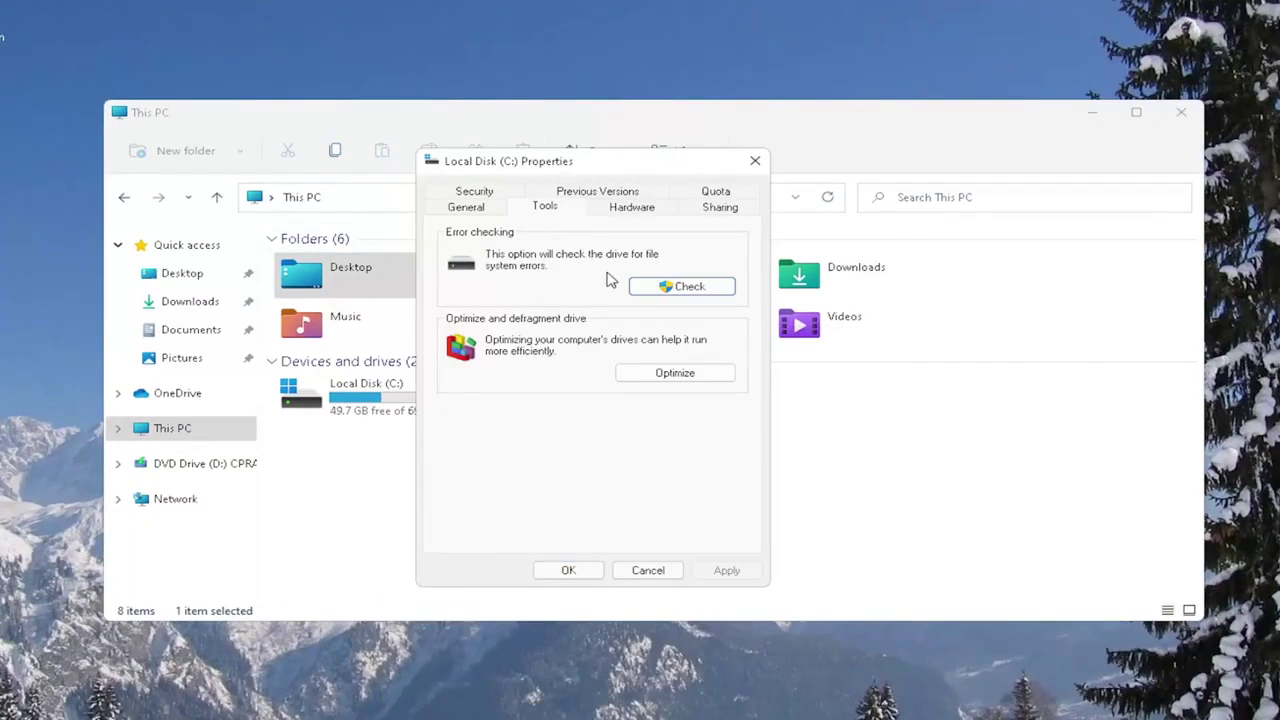
pyautogui.click(688, 290)
pyautogui.click(504, 356)
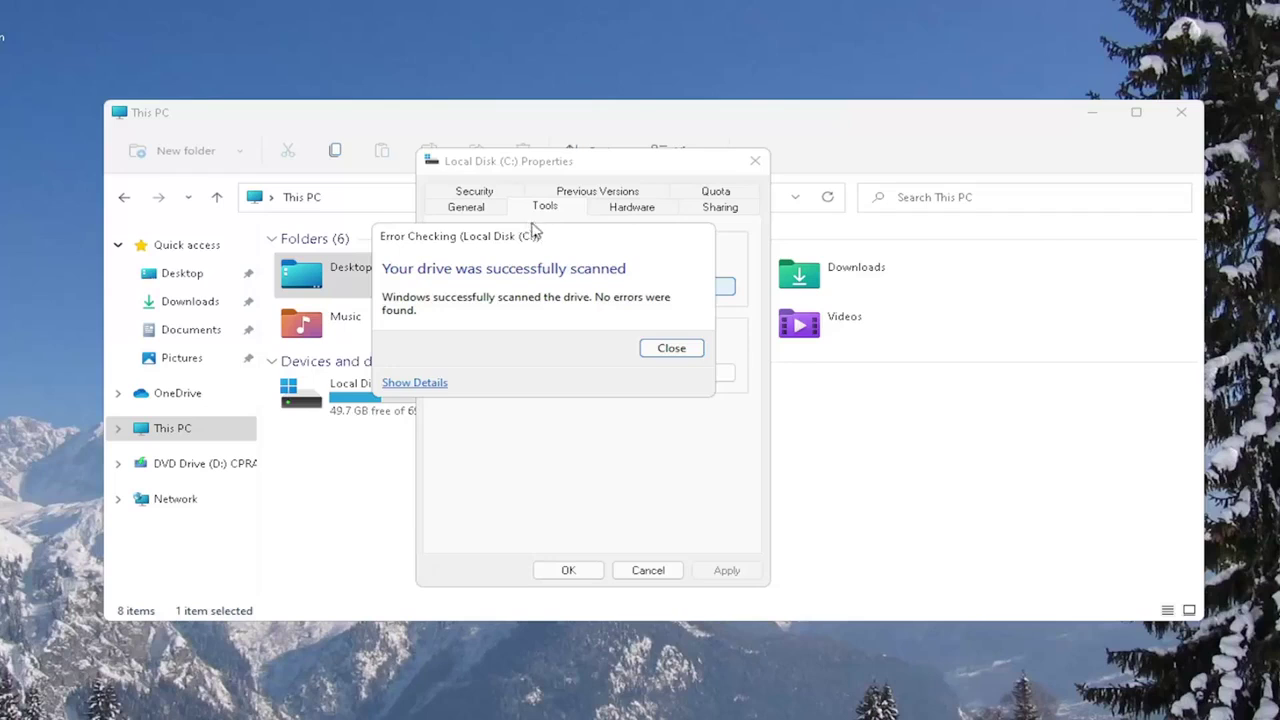
pyautogui.moveTo(531, 233); pyautogui.dragTo(559, 255)
pyautogui.click(700, 370)
pyautogui.click(755, 160)
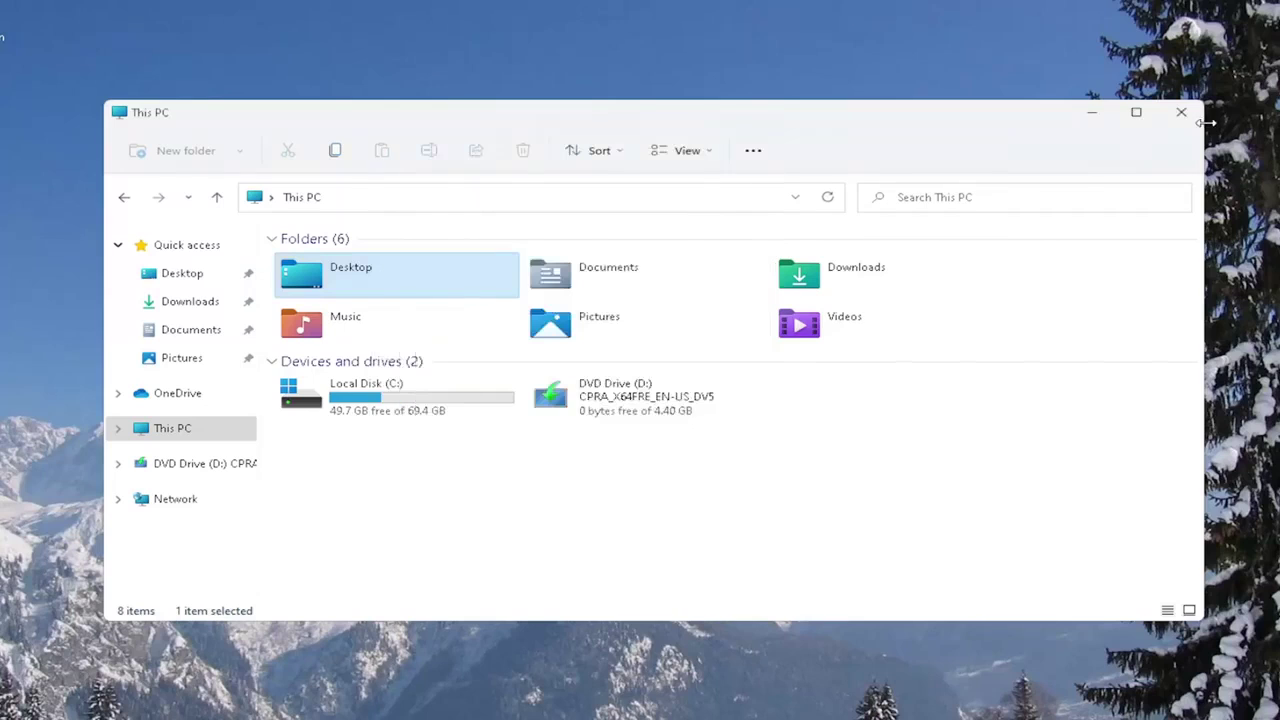
pyautogui.click(1181, 112)
# Step: Restart the computer after the drive error check
pyautogui.rightClick(503, 701)
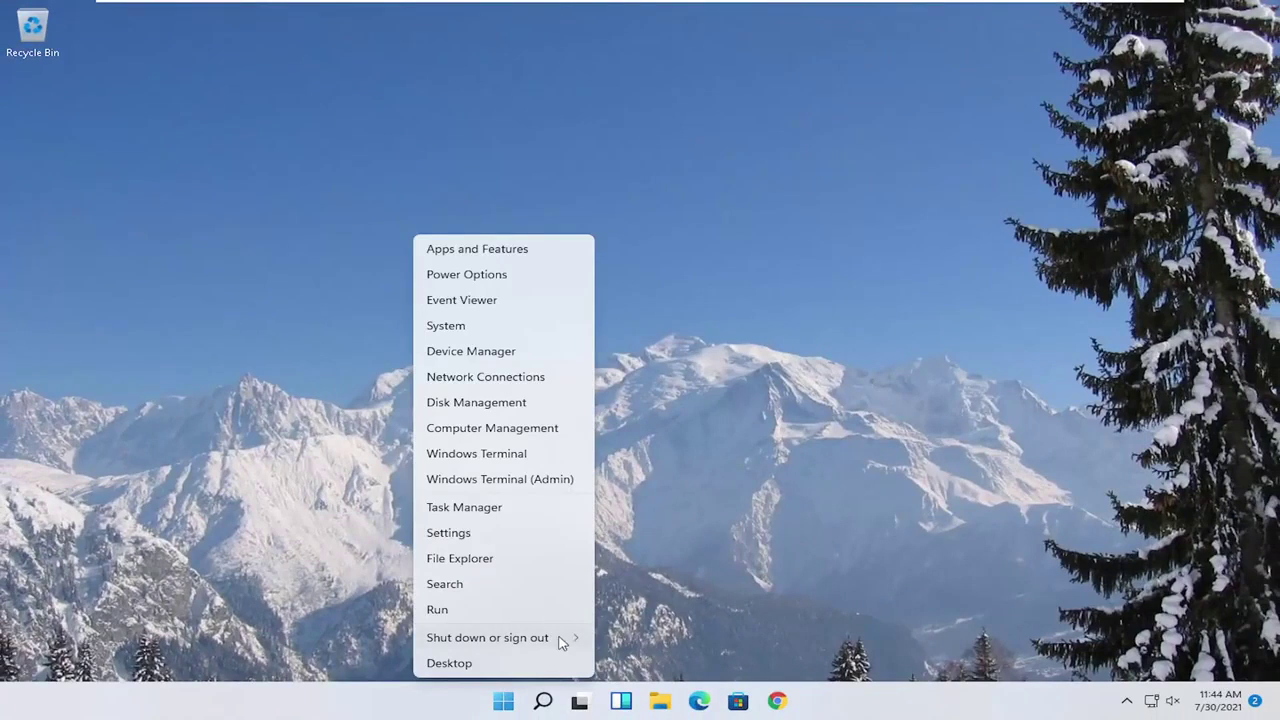
pyautogui.moveTo(565, 641)
pyautogui.click(614, 665)
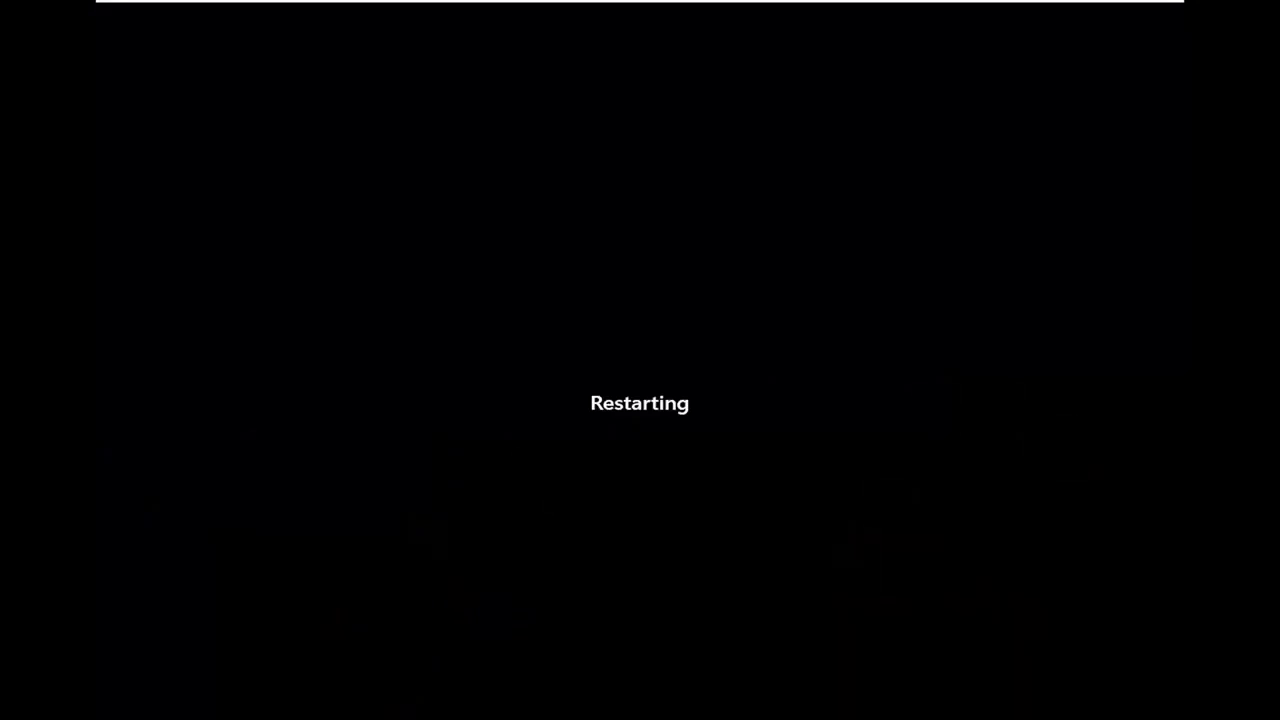